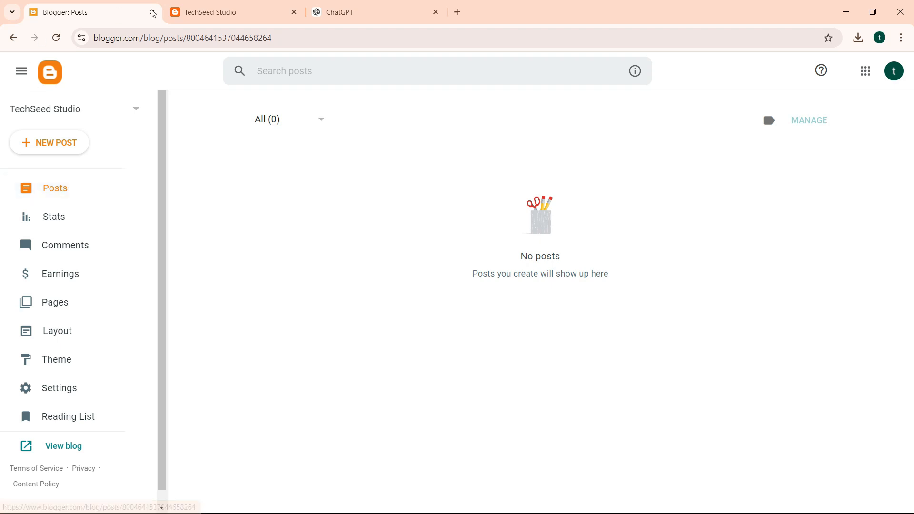
# Reload the live TechSeed Studio blog page to check it, and return to the Blogger posts list.
pyautogui.click(210, 12)
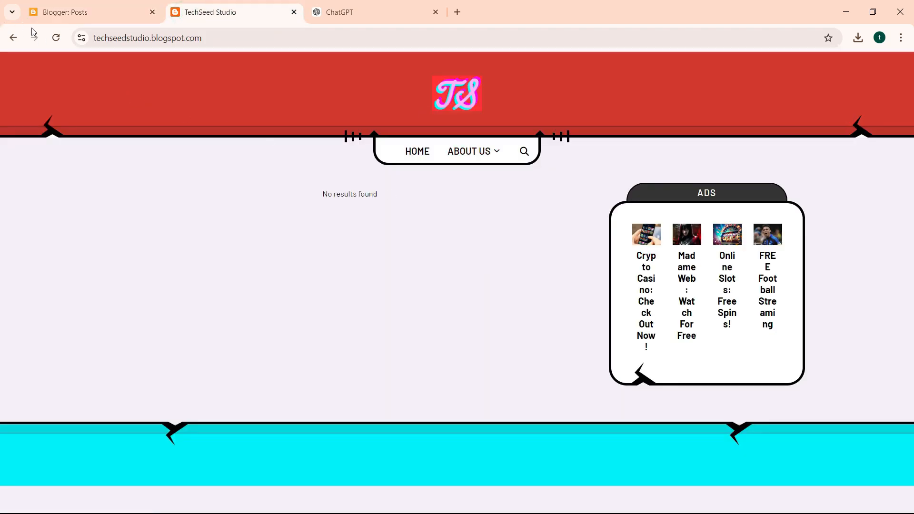
pyautogui.click(60, 43)
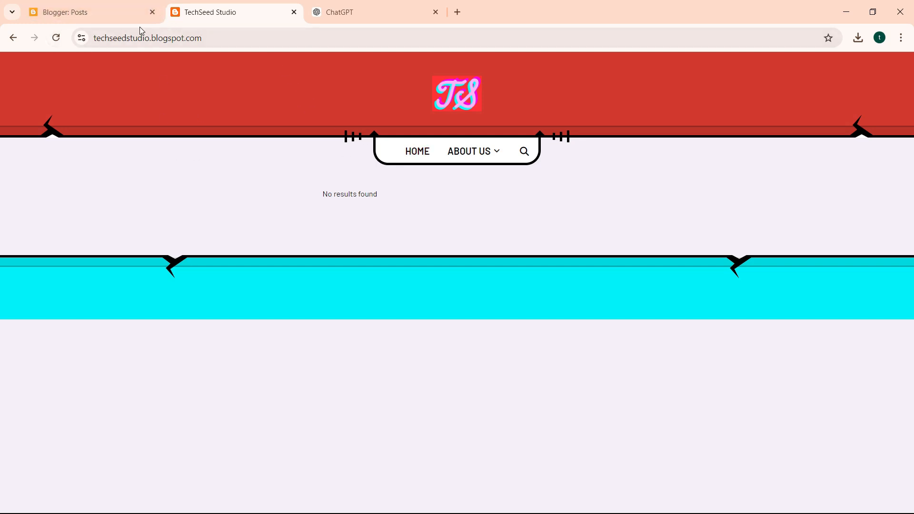
pyautogui.click(94, 13)
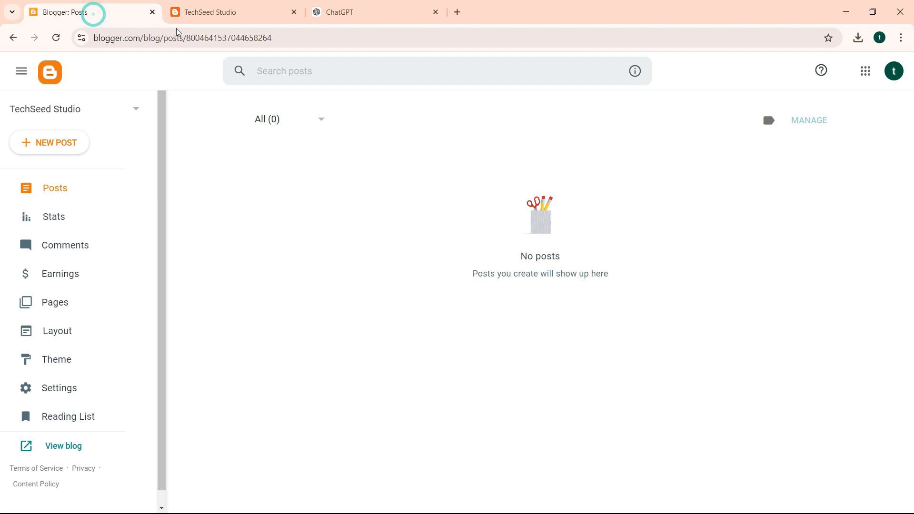
# Switch to ChatGPT and send the prompt "give me blog posts ideas i can post om my blog above" in the Blog Topic Ideas chat.
pyautogui.click(346, 8)
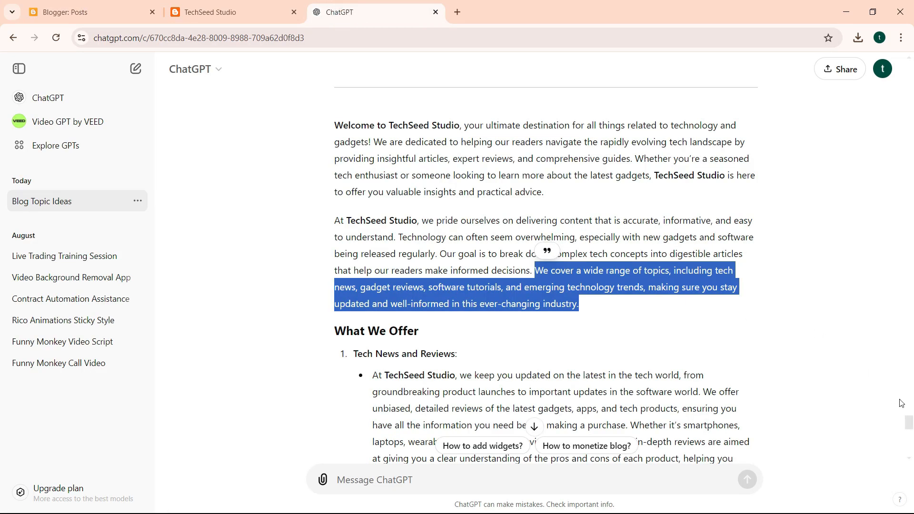
pyautogui.moveTo(905, 424); pyautogui.dragTo(907, 442)
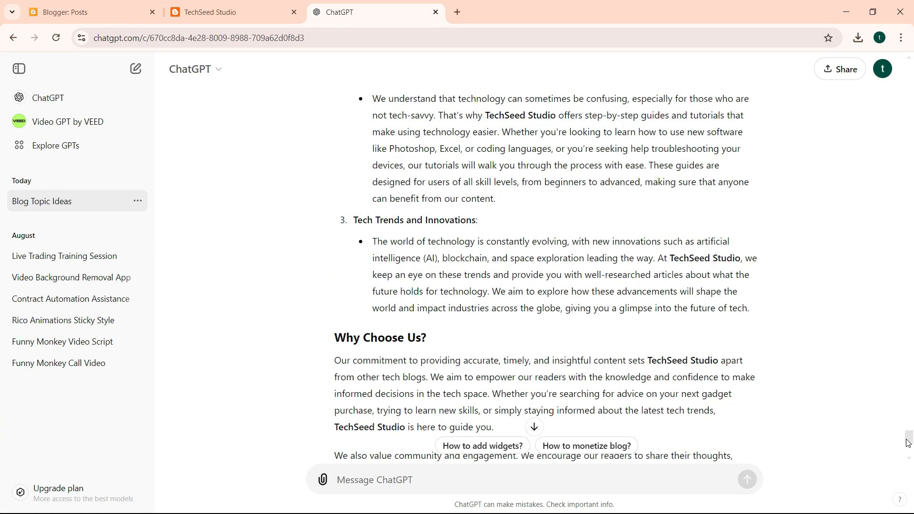
pyautogui.click(906, 442)
pyautogui.click(400, 481)
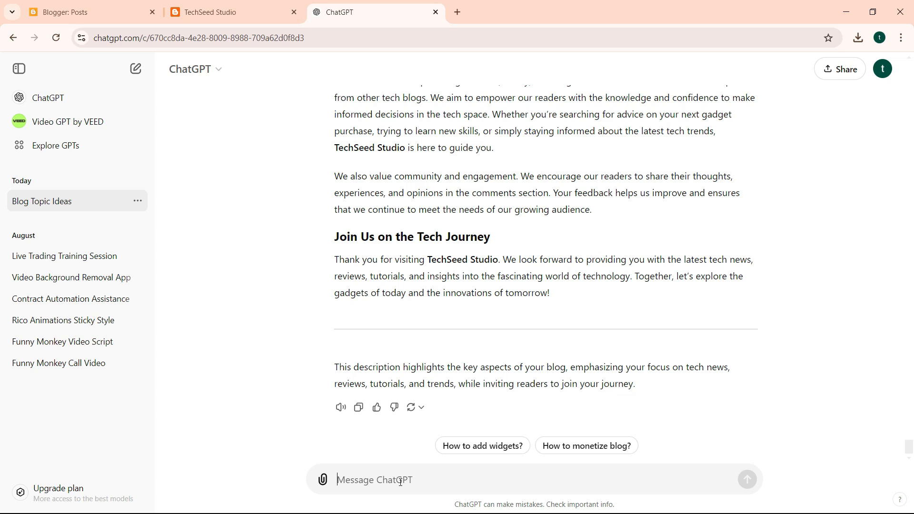
pyautogui.write('give me blog posts ideas i can post o')
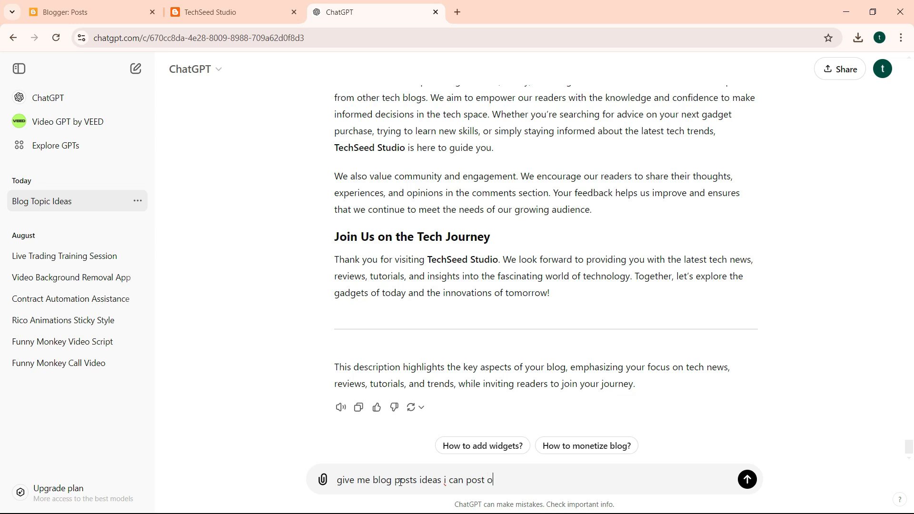
pyautogui.write('m my blog above')
pyautogui.press('Return')
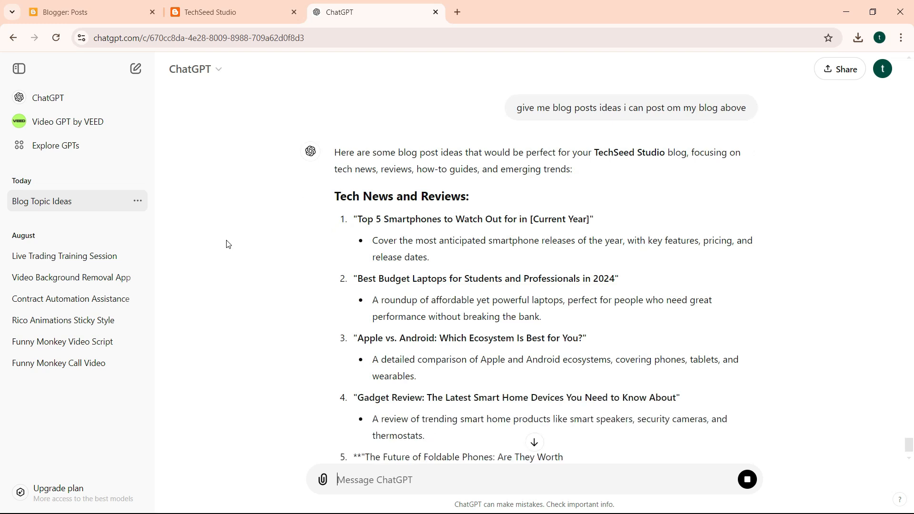
# Look through the suggested post ideas and copy the title text "Top 5 Smartphones to Watch Out for in" from the first idea.
pyautogui.click(535, 445)
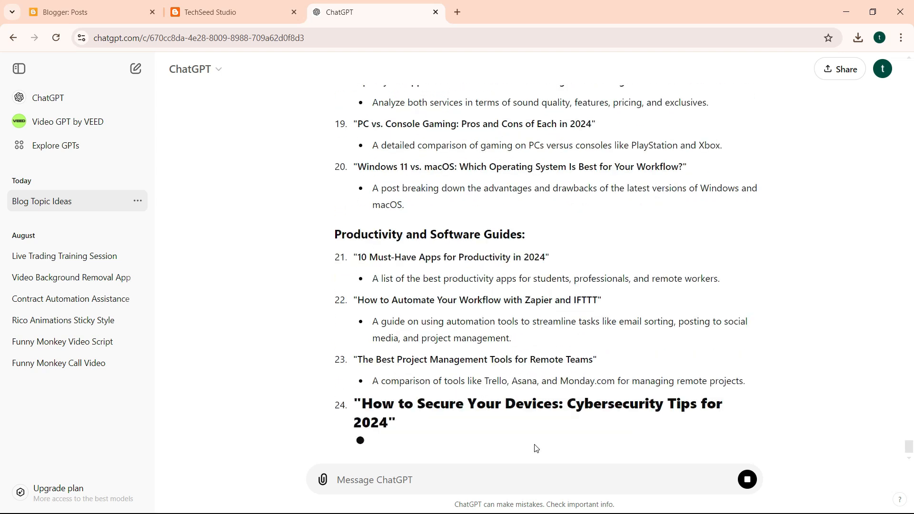
pyautogui.click(80, 10)
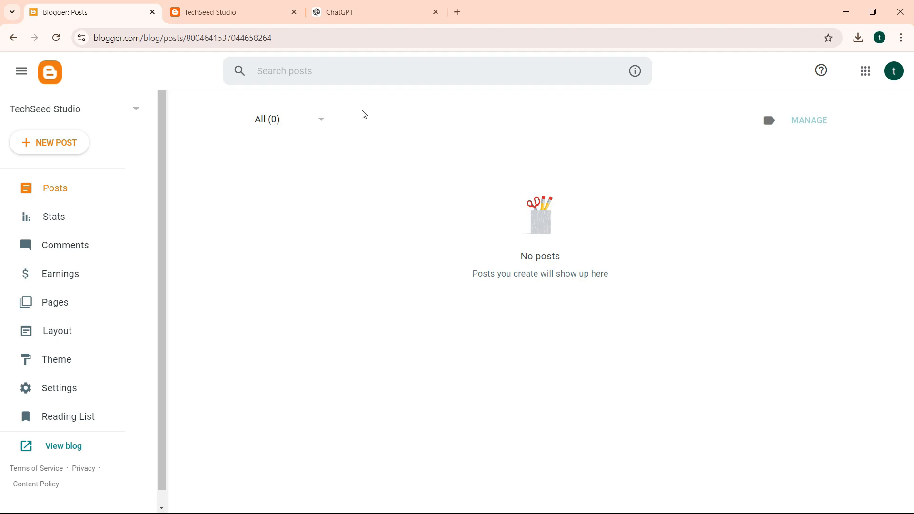
pyautogui.click(344, 14)
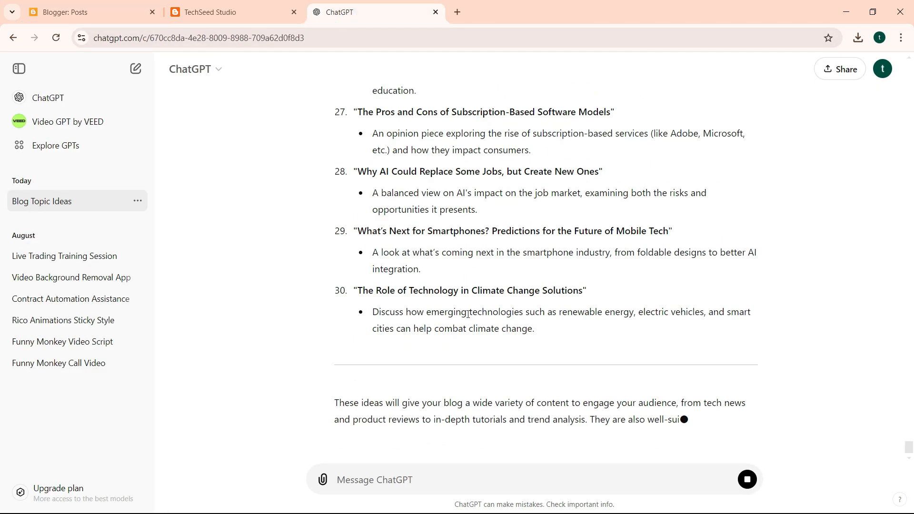
pyautogui.moveTo(910, 450); pyautogui.dragTo(913, 402)
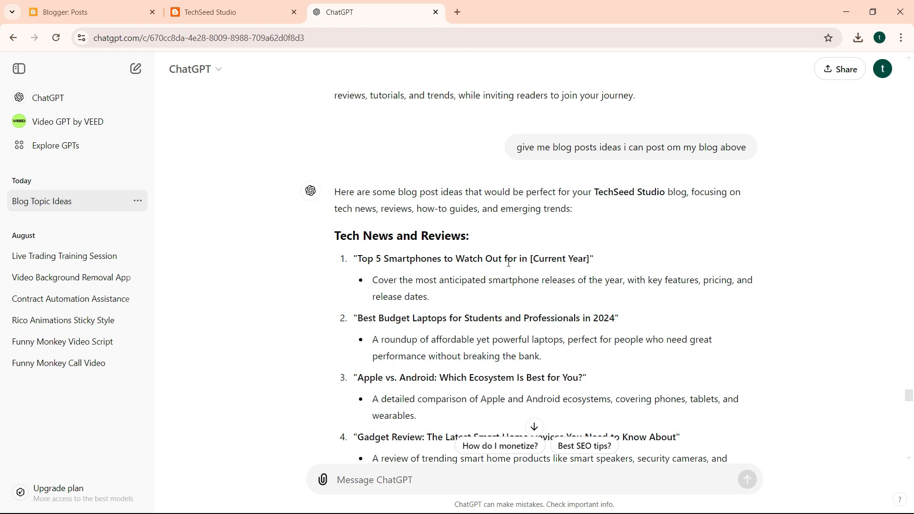
pyautogui.moveTo(528, 258); pyautogui.dragTo(359, 261)
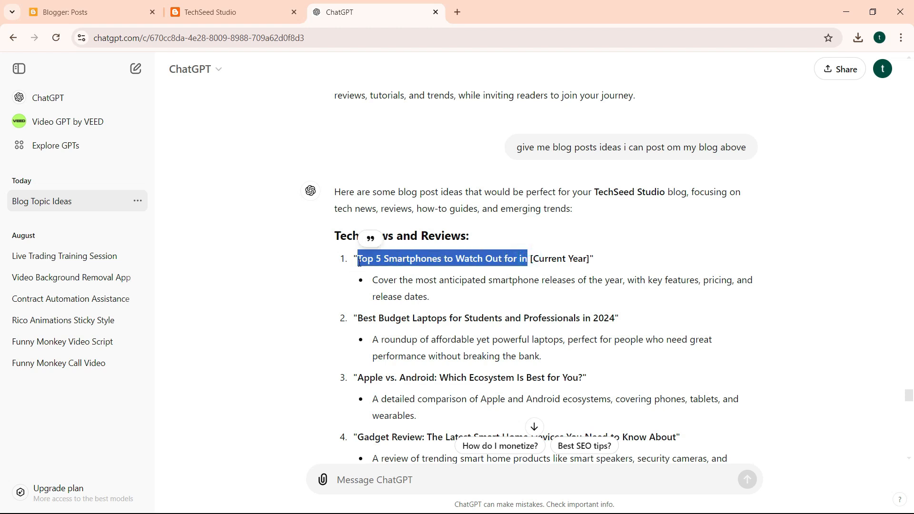
# Send the prompt "generate blog post for Top 5 Smartphones to Watch Out for in 2024. Make it long enough with over 1000 words and use trading keywords".
pyautogui.click(386, 490)
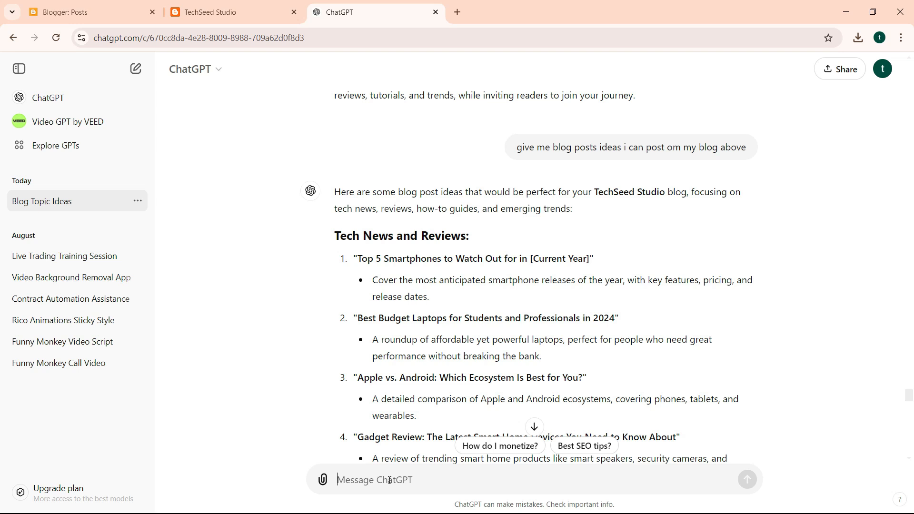
pyautogui.write('b')
pyautogui.press('BackSpace')
pyautogui.write('genere')
pyautogui.write('e blog post')
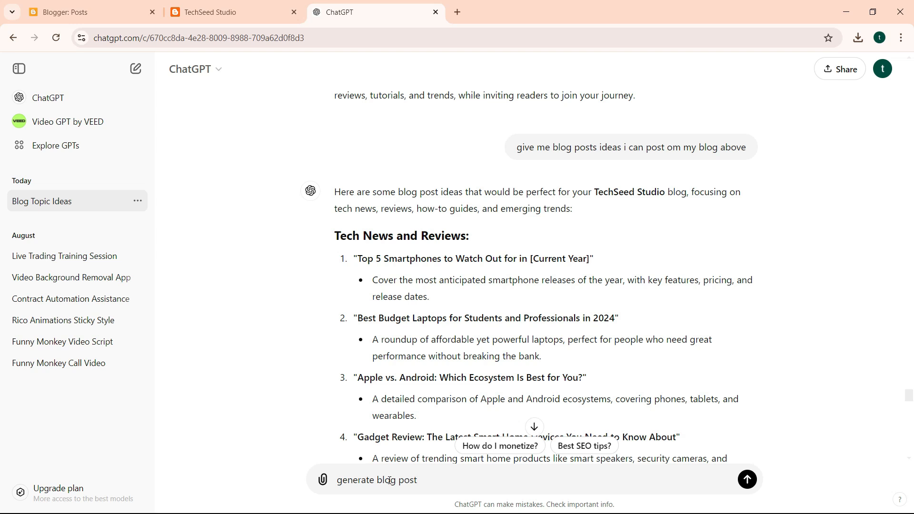
pyautogui.write(' for Top 5 Smartphones to Watch Out for in')
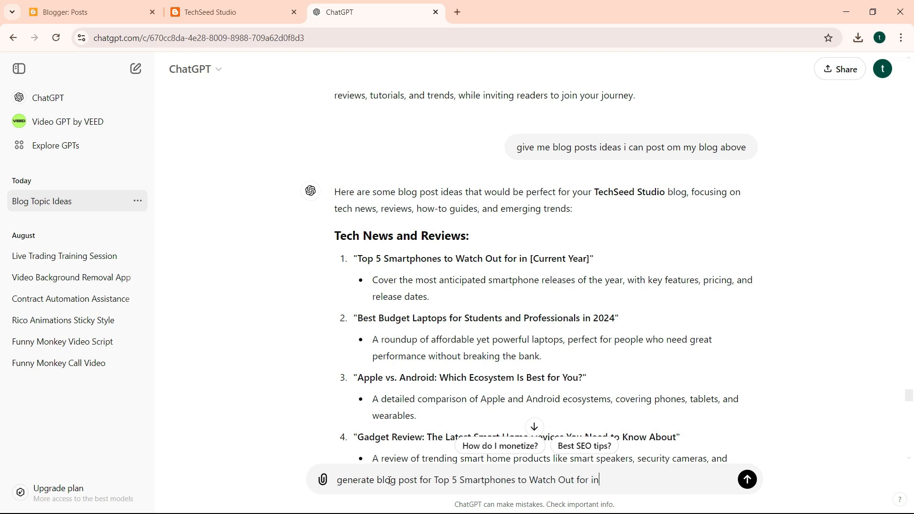
pyautogui.write(' 2024. Make it long enog')
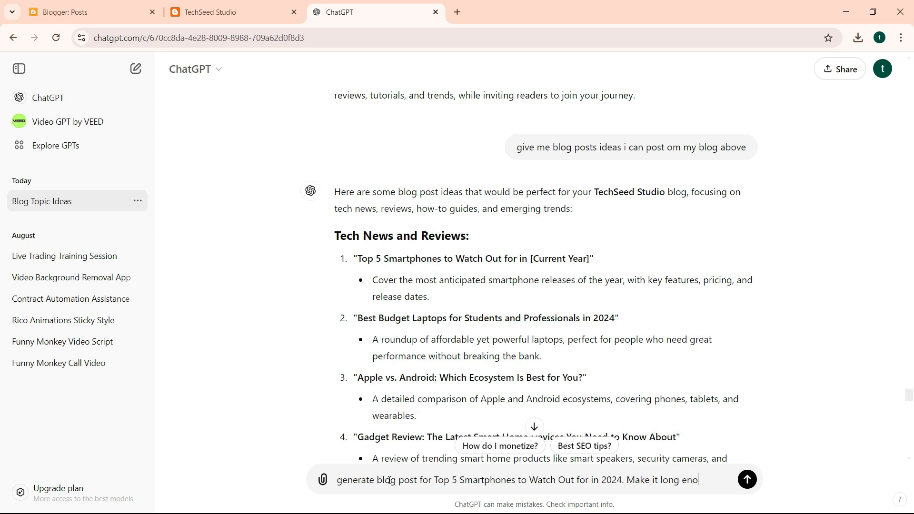
pyautogui.press('BackSpace')
pyautogui.write('ough with ')
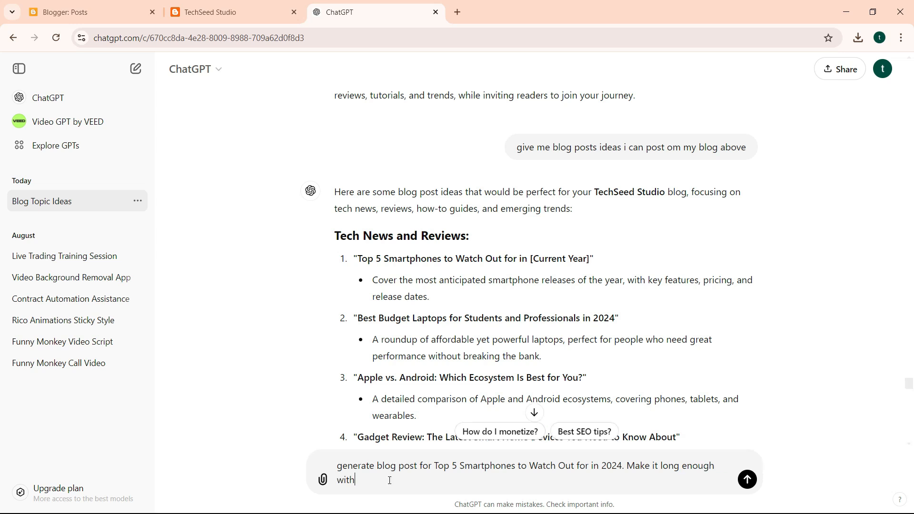
pyautogui.write('over 1000 words and use trading ')
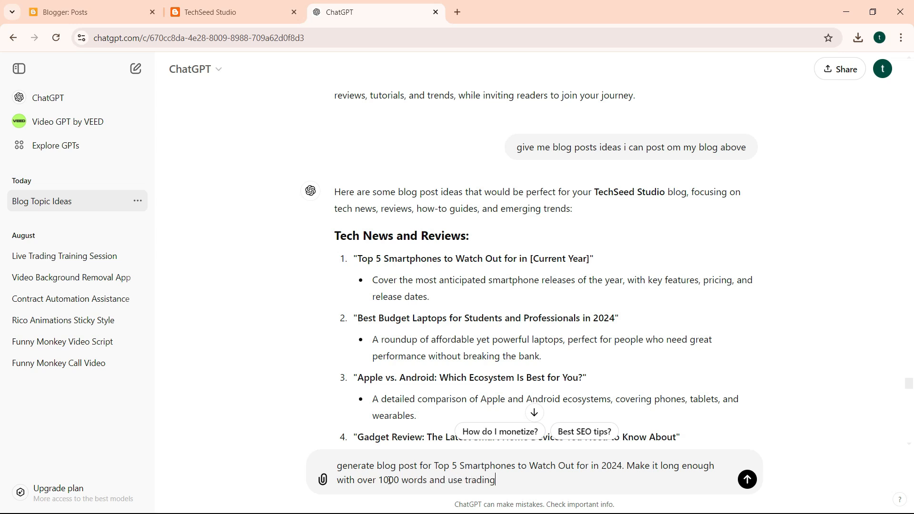
pyautogui.write('keywords')
pyautogui.press('Return')
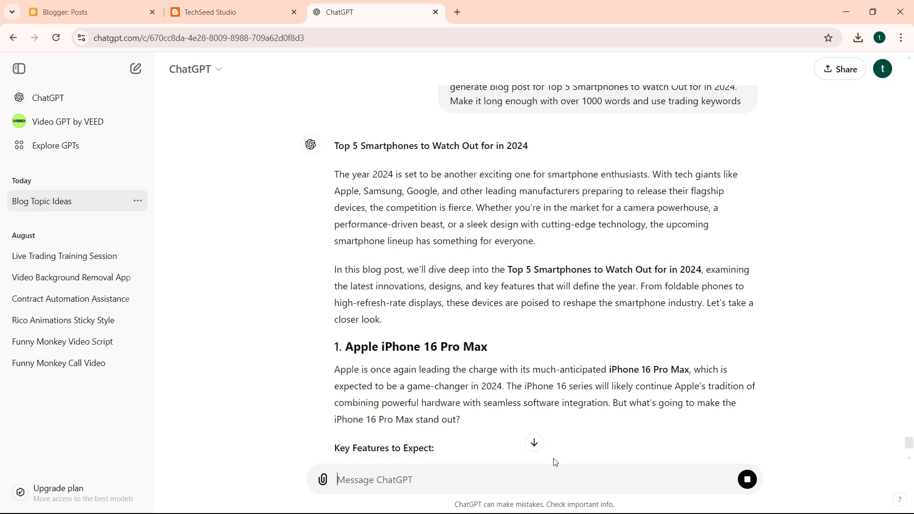
# Copy the whole generated smartphone article, from title to conclusion, into a new blank Word document.
pyautogui.click(535, 443)
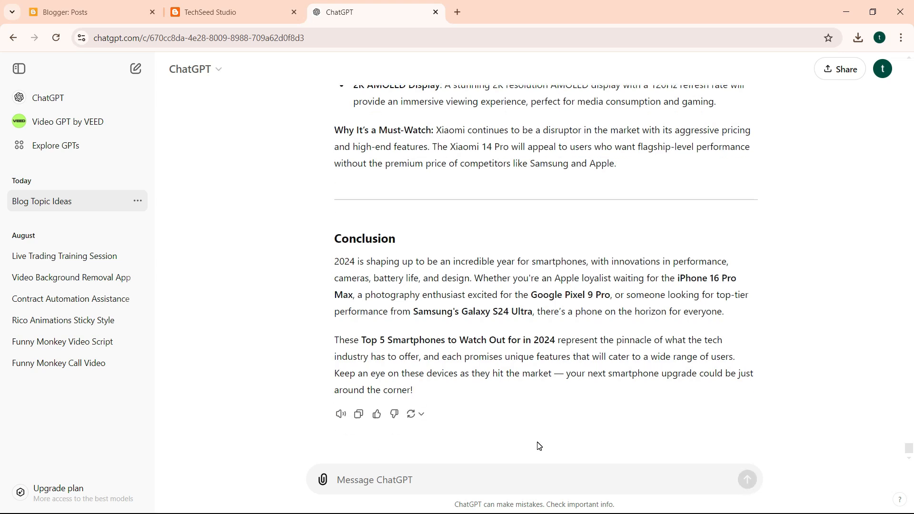
pyautogui.moveTo(433, 395); pyautogui.dragTo(335, 216)
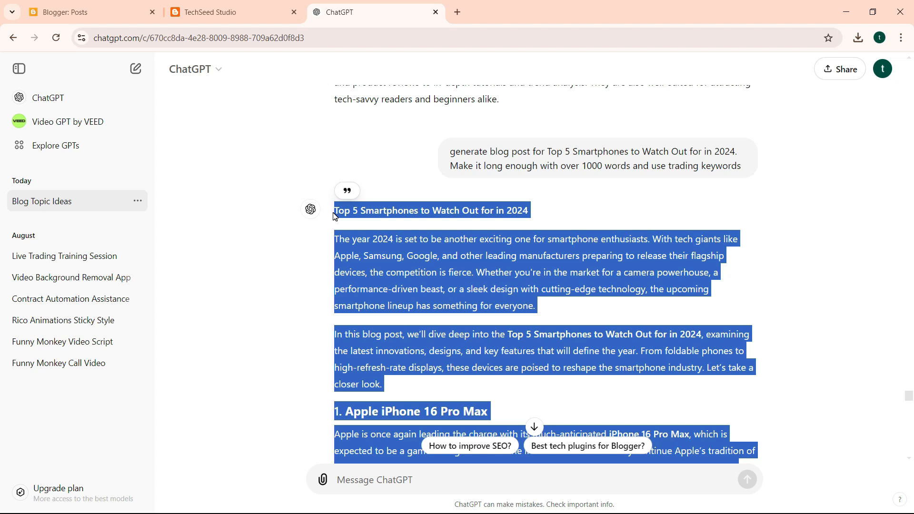
pyautogui.press('super+r')
pyautogui.press('Return')
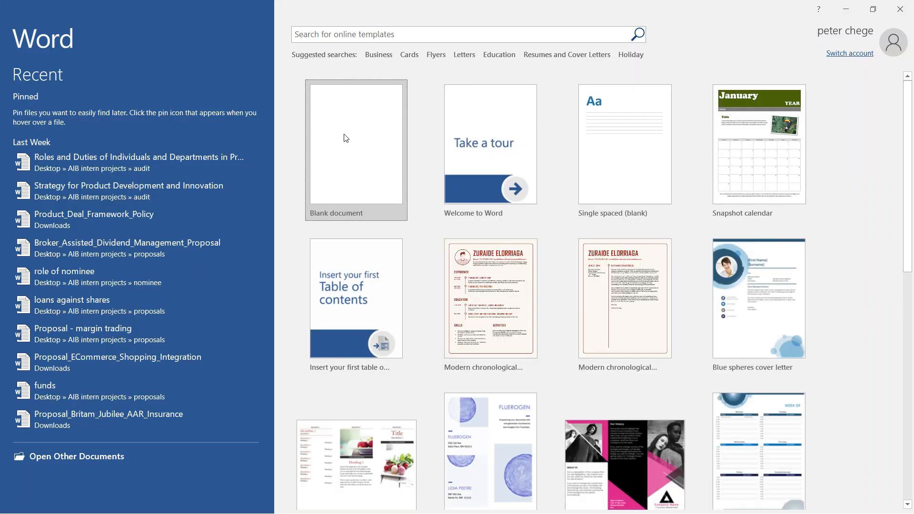
pyautogui.click(344, 134)
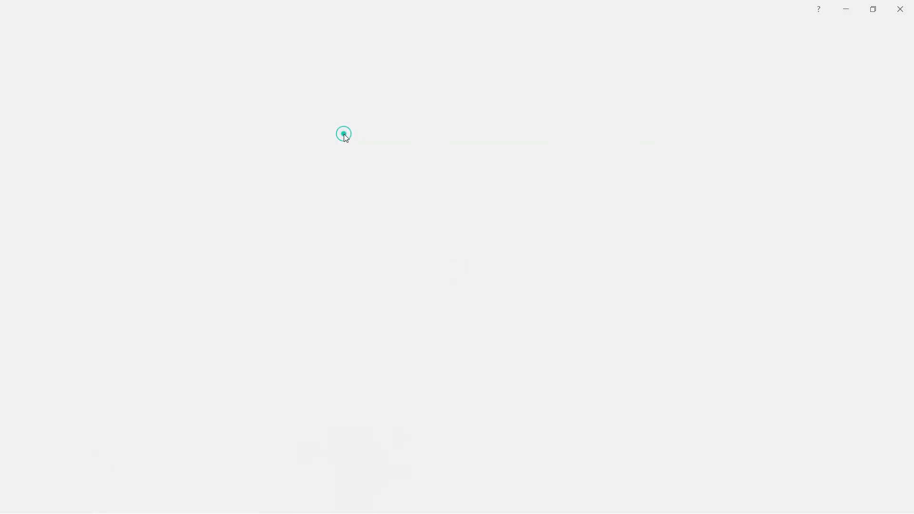
pyautogui.hotkey('ctrl', 'v')
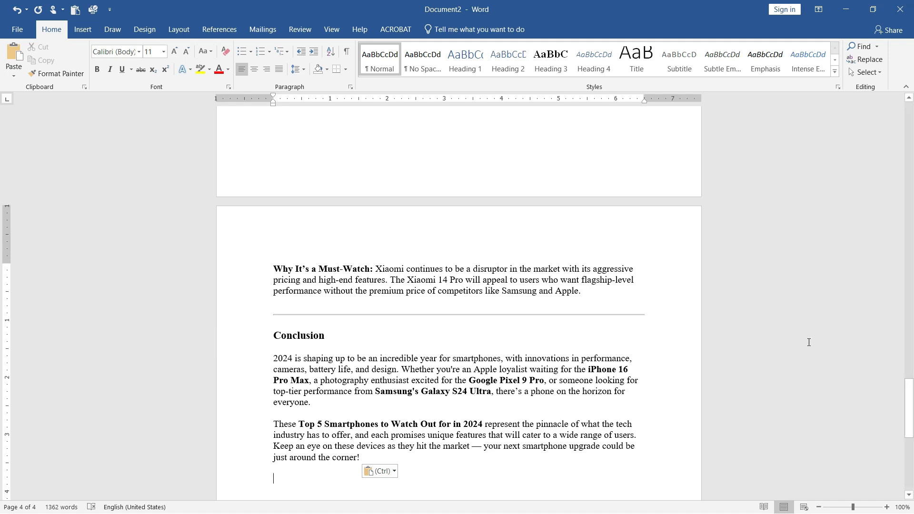
# Look through the pasted article in the document and select its entire text for copying.
pyautogui.moveTo(910, 384); pyautogui.dragTo(910, 98)
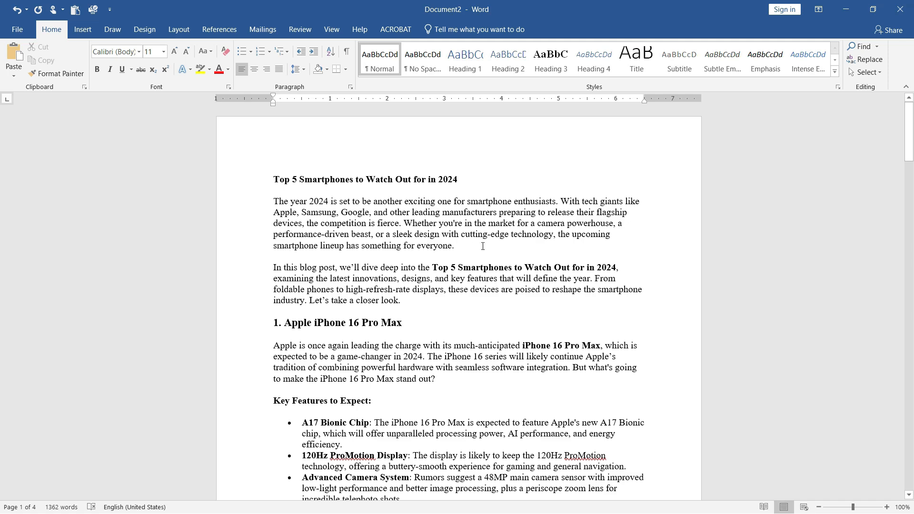
pyautogui.moveTo(909, 157); pyautogui.dragTo(894, 362)
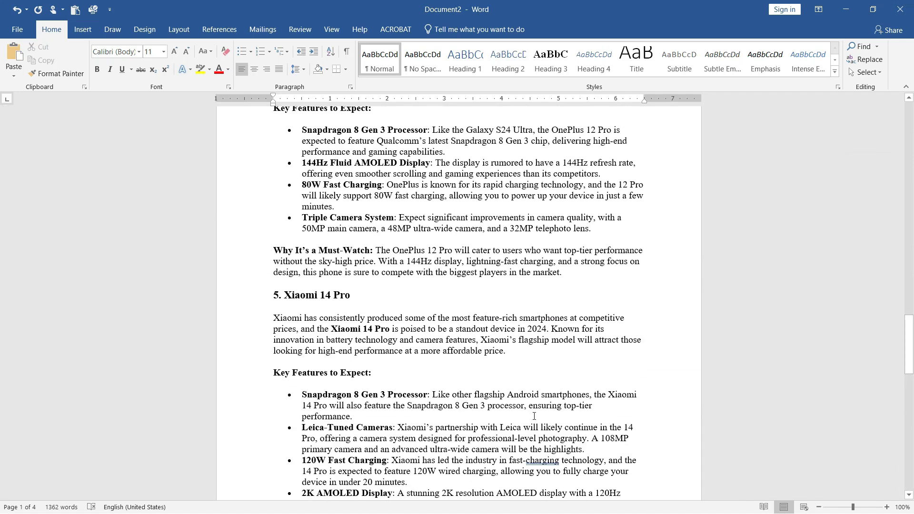
pyautogui.click(510, 417)
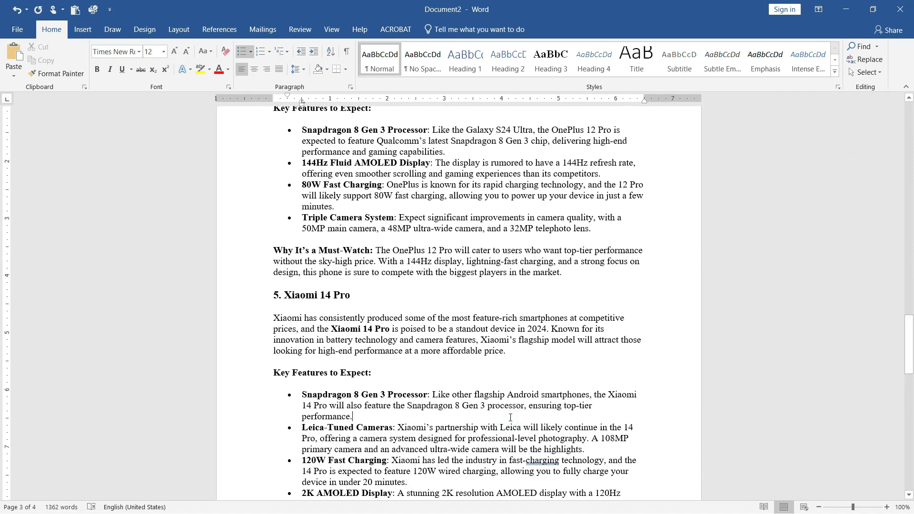
pyautogui.hotkey('ctrl', 'a')
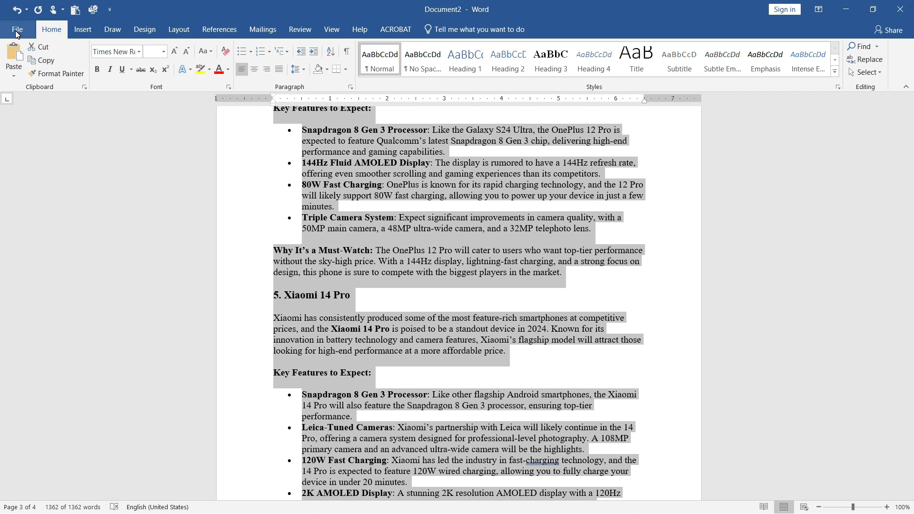
# Switch to ChatGPT and send the prompt "generate html code without head and body tags for blogger blog post for.." followed by the copied article.
pyautogui.hotkey('alt', 'Tab')
pyautogui.hotkey('alt', 'Tab')
pyautogui.hotkey('alt', 'Tab')
pyautogui.hotkey('alt', 'Tab')
pyautogui.hotkey('alt', 'Tab')
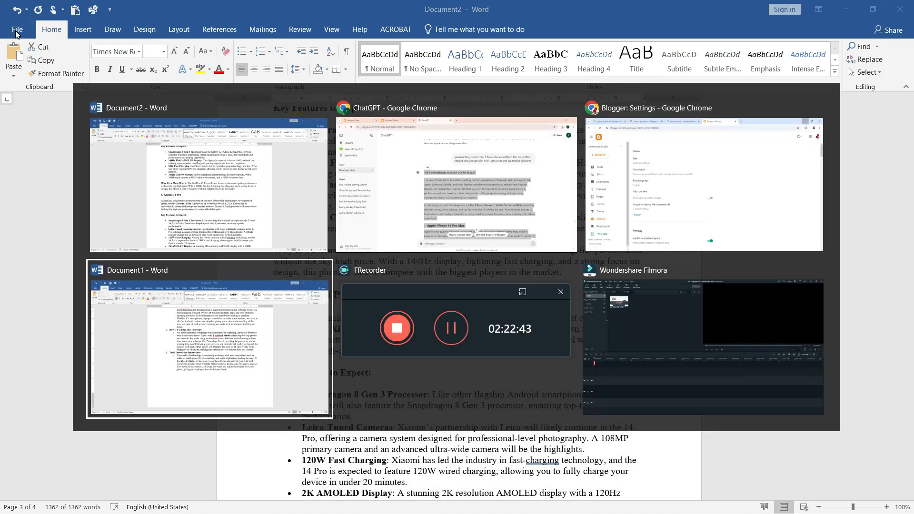
pyautogui.hotkey('alt', 'Tab')
pyautogui.hotkey('alt', 'Tab')
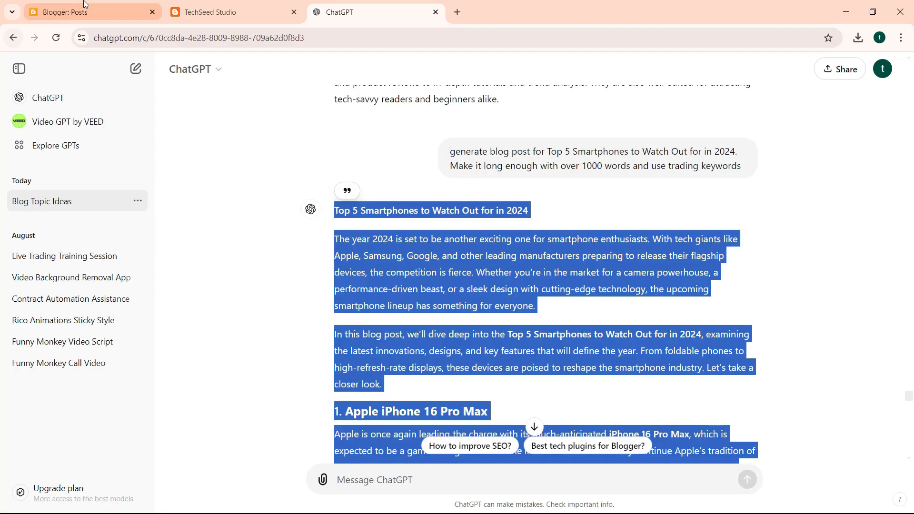
pyautogui.click(393, 482)
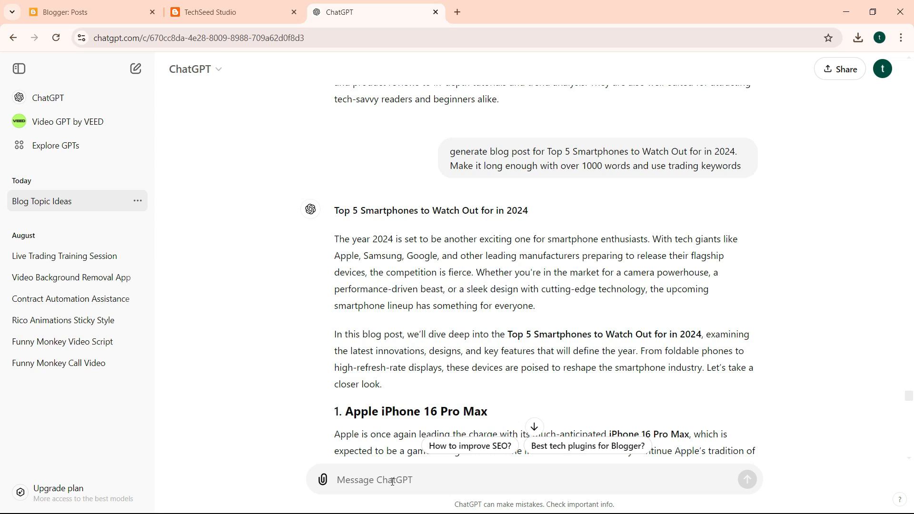
pyautogui.write('generate html code without')
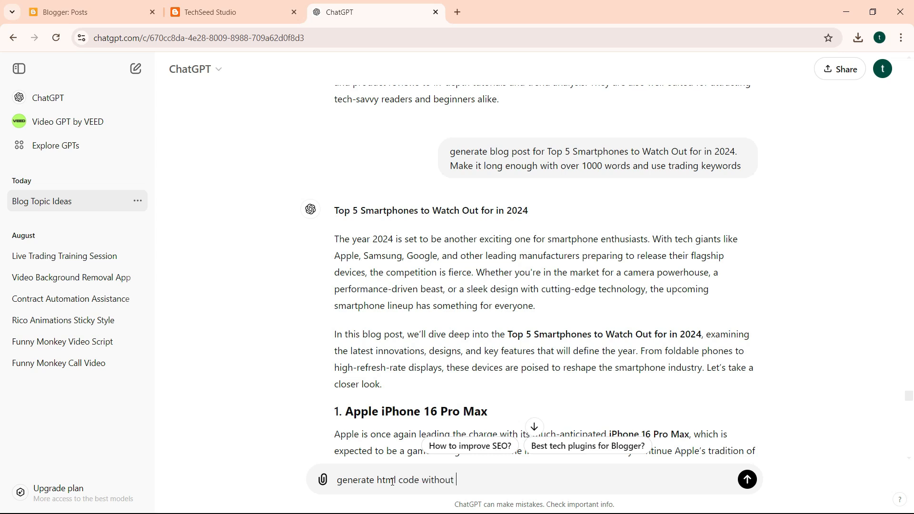
pyautogui.write(' head and body tags for blo')
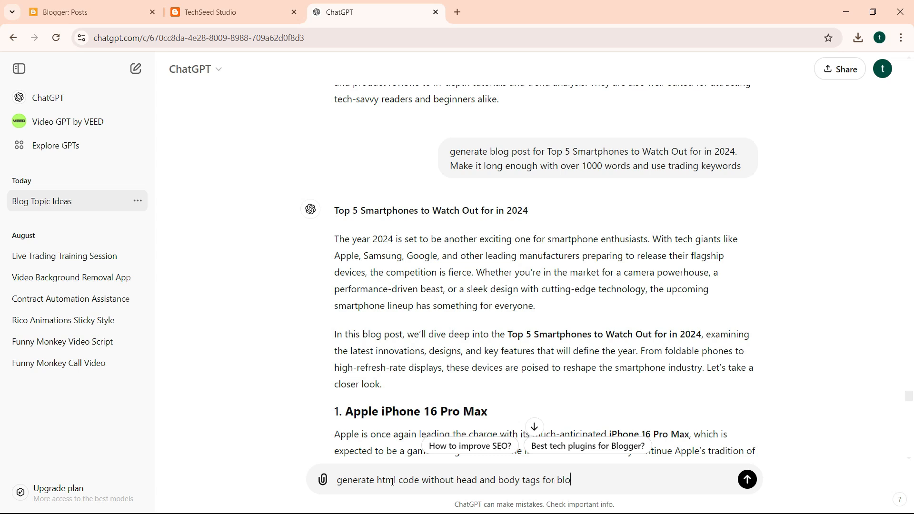
pyautogui.write('gger blog post for..')
pyautogui.click(667, 478)
pyautogui.hotkey('ctrl', 'v')
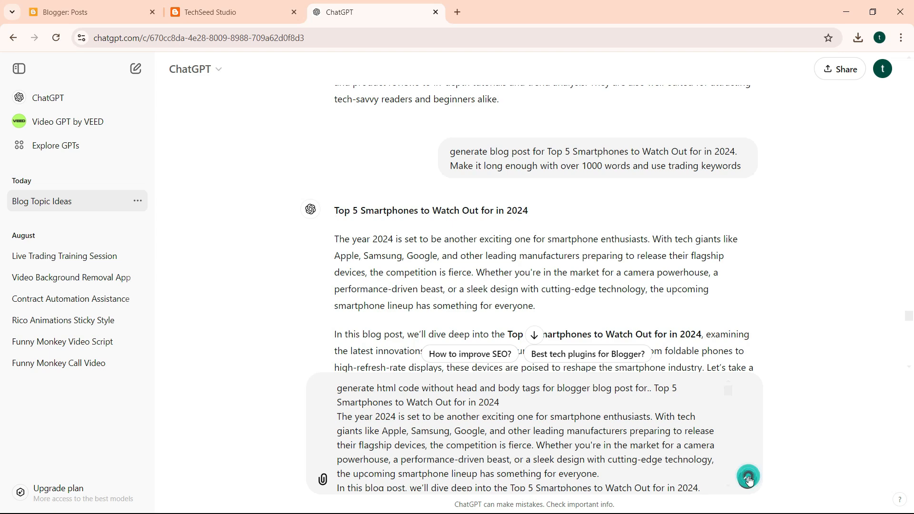
pyautogui.click(748, 480)
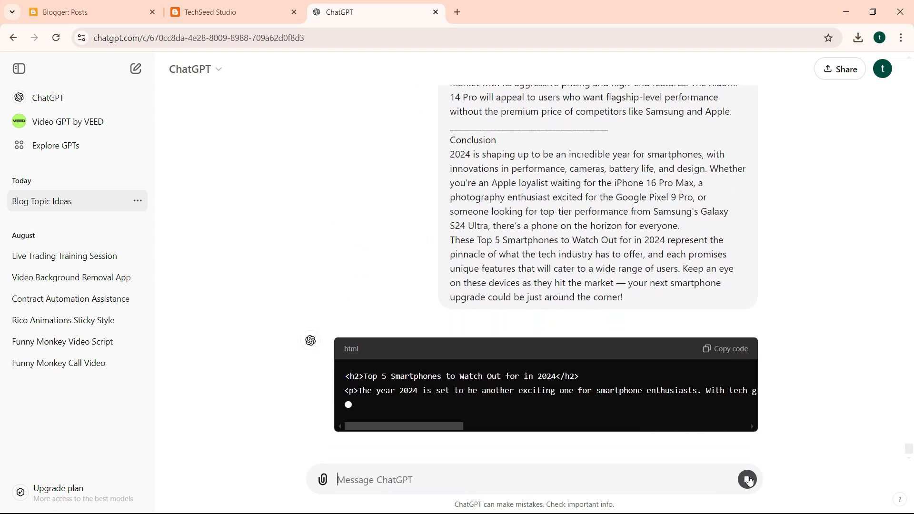
# Have ChatGPT continue generating the cut-off HTML code through the article's conclusion.
pyautogui.hotkey('alt', 'Tab')
pyautogui.hotkey('alt', 'Tab')
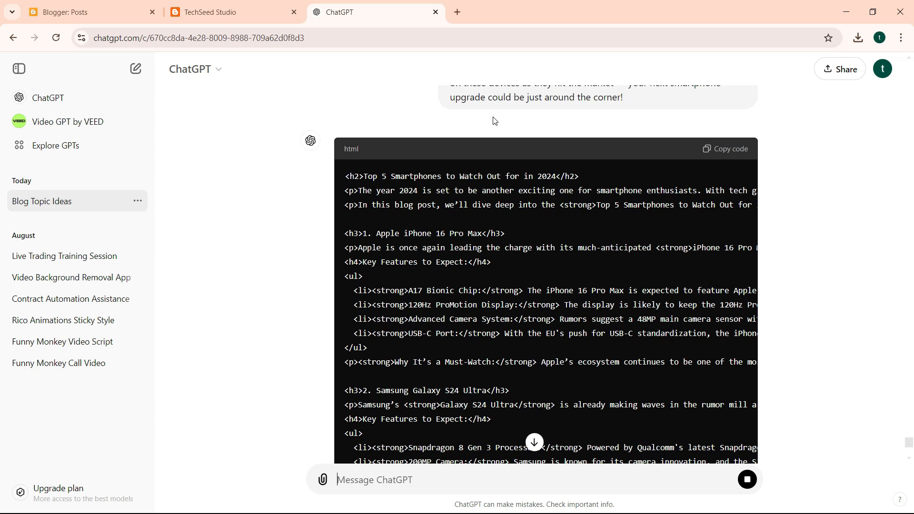
pyautogui.click(534, 442)
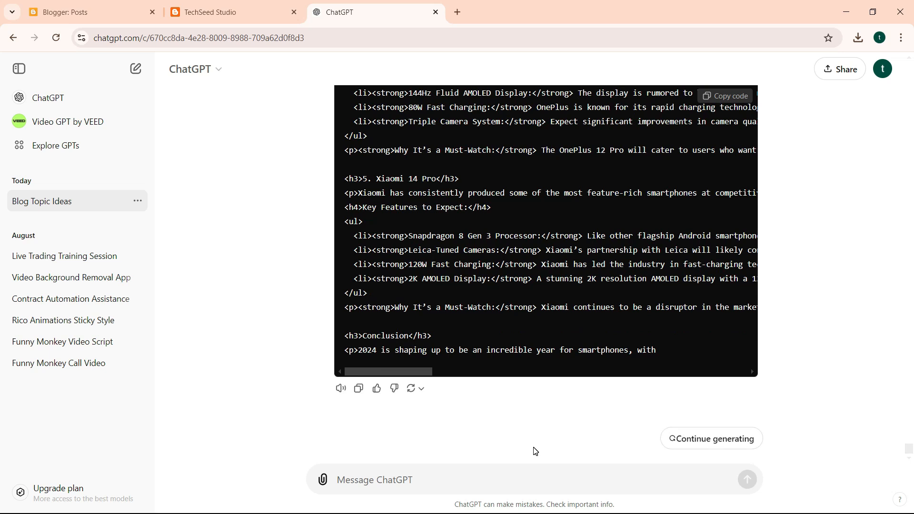
pyautogui.click(720, 444)
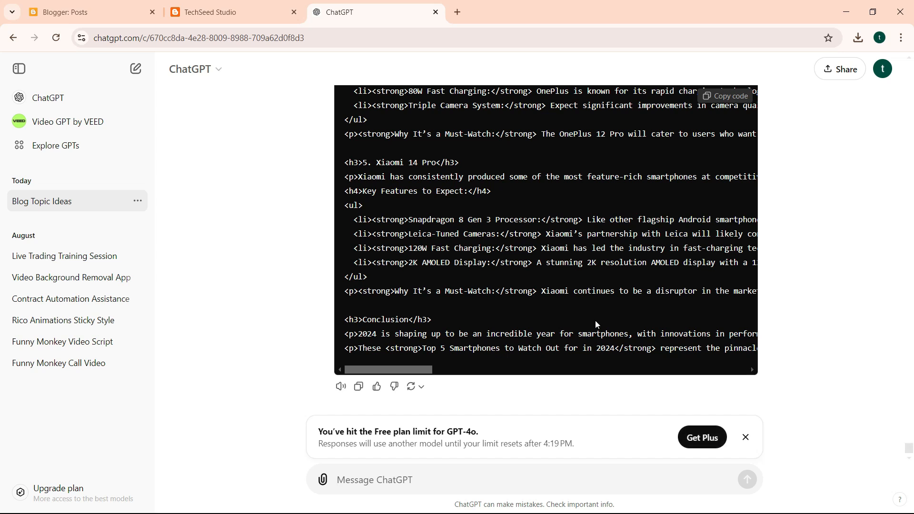
# Copy the complete generated HTML response from ChatGPT.
pyautogui.click(526, 283)
pyautogui.click(492, 285)
pyautogui.hotkey('ctrl', 'a')
pyautogui.tripleClick(491, 287)
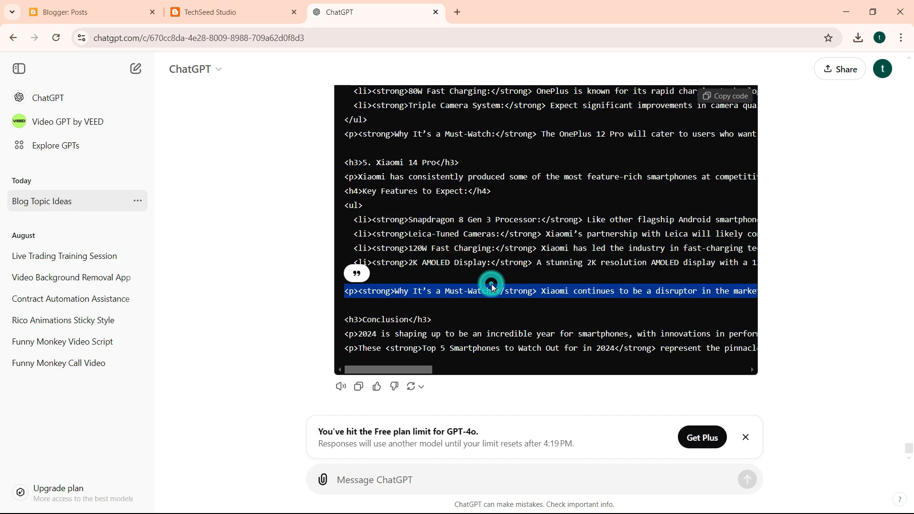
pyautogui.click(357, 388)
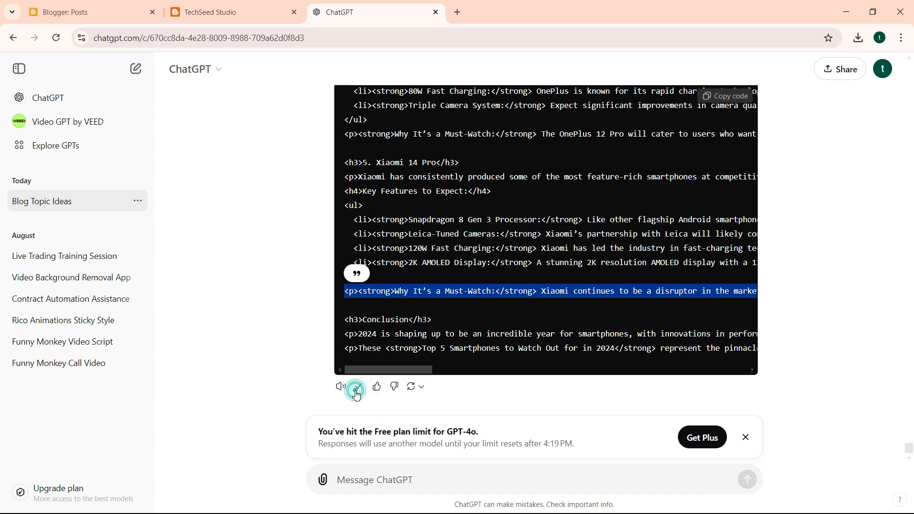
# Create a new post in Blogger, show it in HTML view and replace the placeholder code with the copied HTML.
pyautogui.click(99, 15)
pyautogui.click(71, 153)
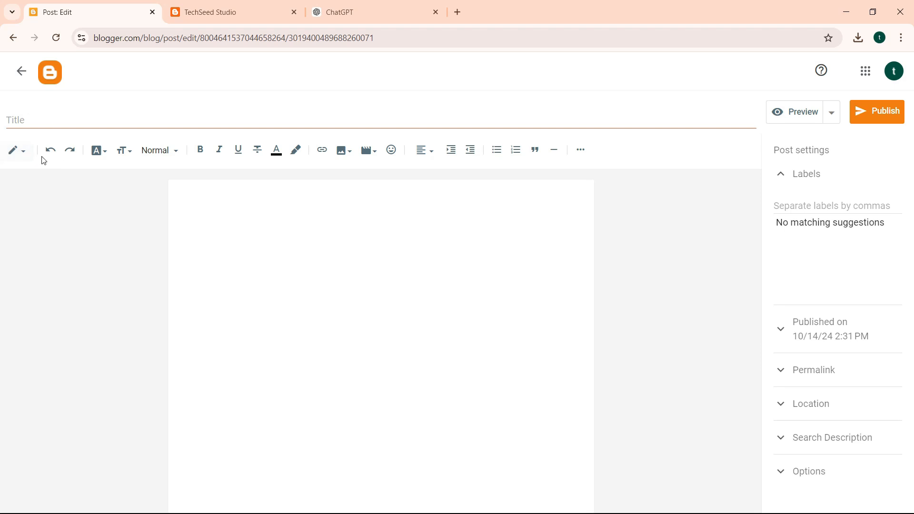
pyautogui.click(15, 151)
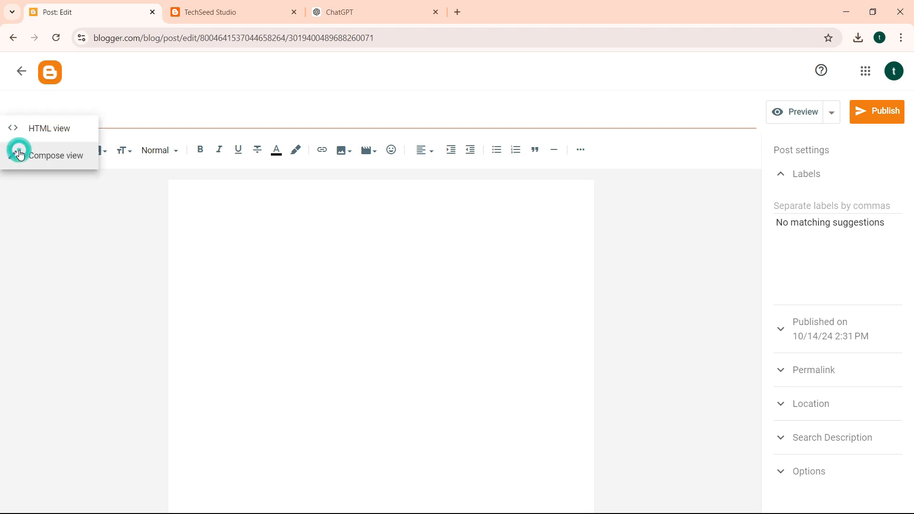
pyautogui.click(31, 129)
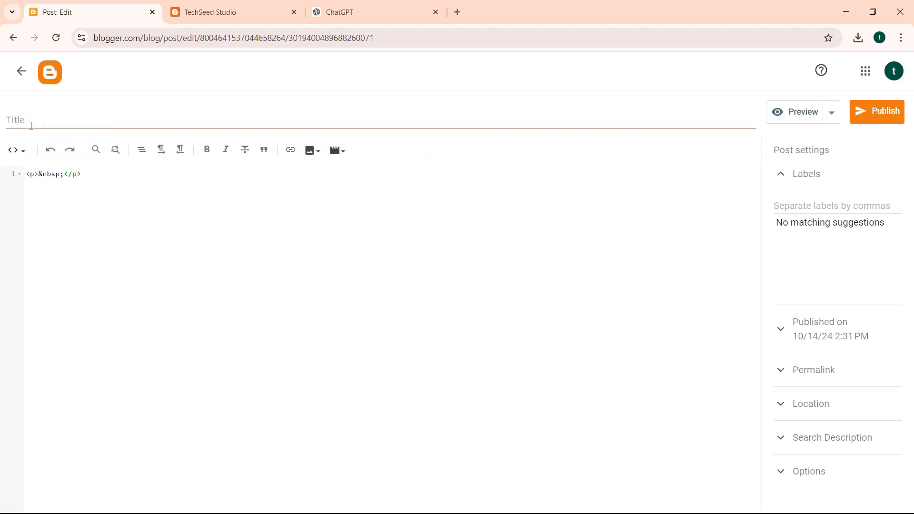
pyautogui.moveTo(96, 178); pyautogui.dragTo(13, 170)
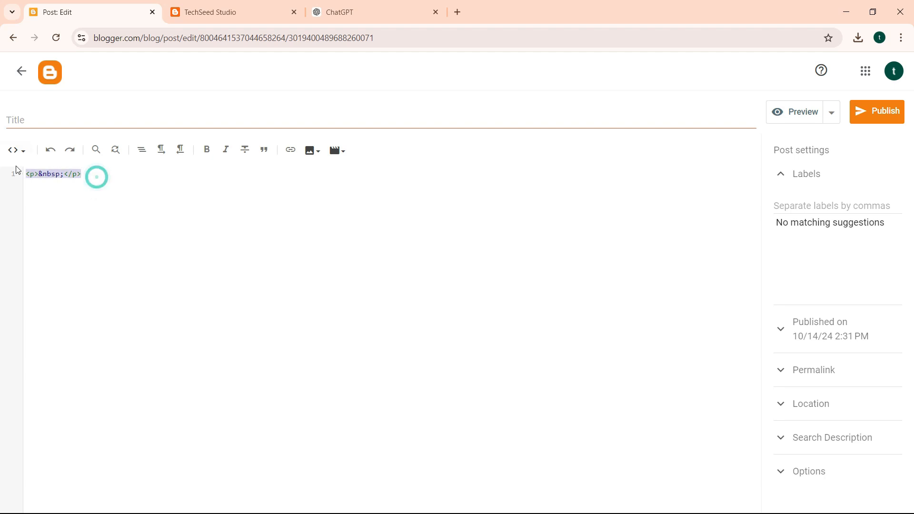
pyautogui.hotkey('ctrl', 'v')
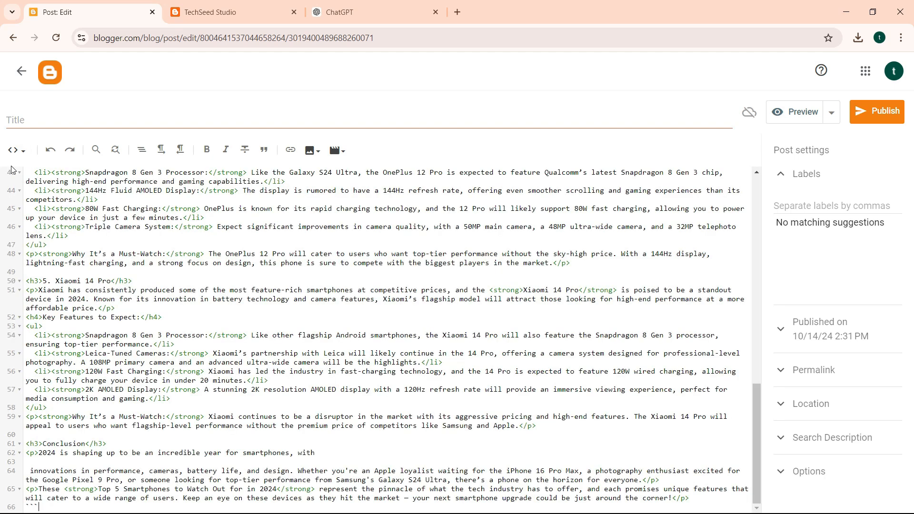
# Return the post to Compose view and delete the stray "```html" text in front of the article's heading.
pyautogui.click(26, 157)
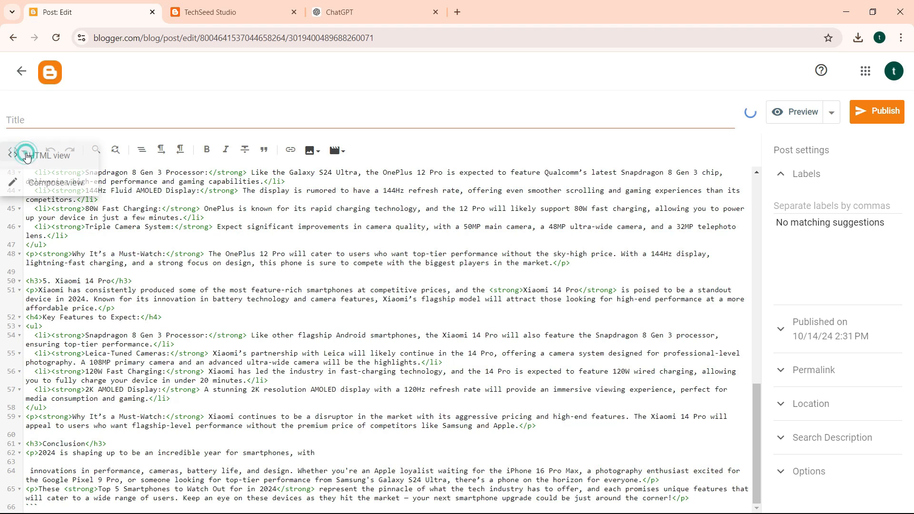
pyautogui.click(34, 185)
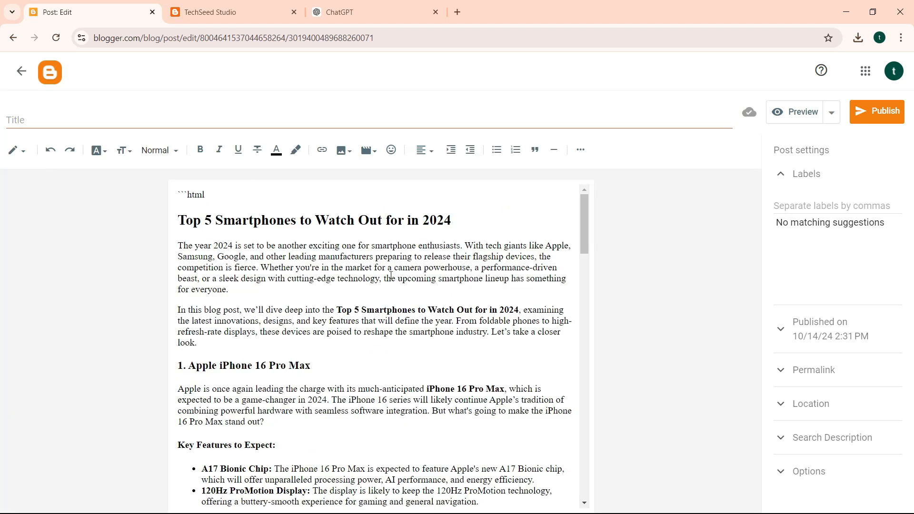
pyautogui.rightClick(213, 202)
pyautogui.click(175, 220)
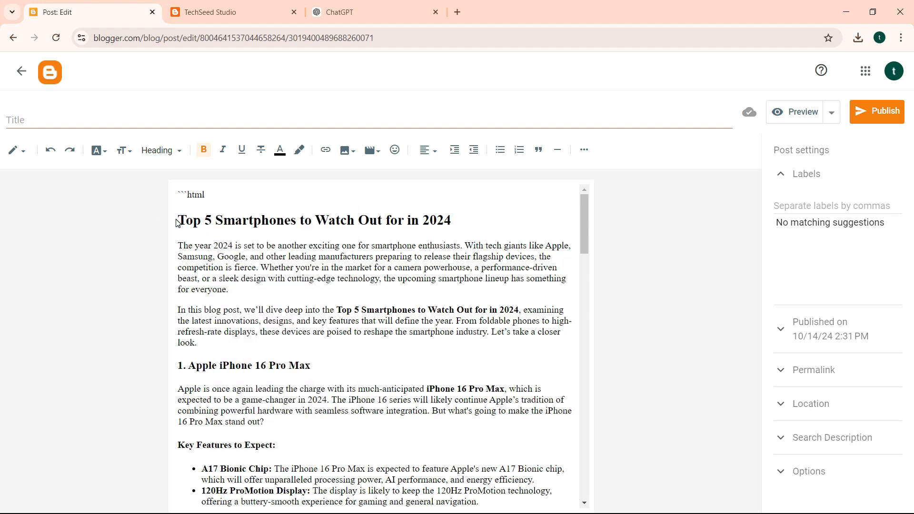
pyautogui.press('BackSpace')
pyautogui.press('BackSpace')
pyautogui.press('BackSpace')
pyautogui.press('BackSpace')
pyautogui.press('BackSpace')
pyautogui.press('BackSpace')
pyautogui.press('BackSpace')
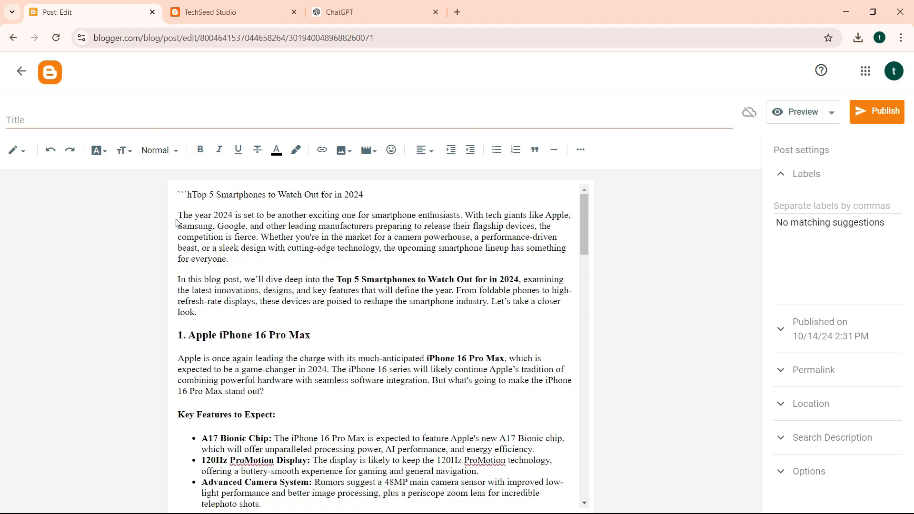
# Move the heading "Top 5 Smartphones to Watch Out for in 2024" from the post body into the post title.
pyautogui.moveTo(351, 195); pyautogui.dragTo(179, 184)
pyautogui.hotkey('ctrl', 'c')
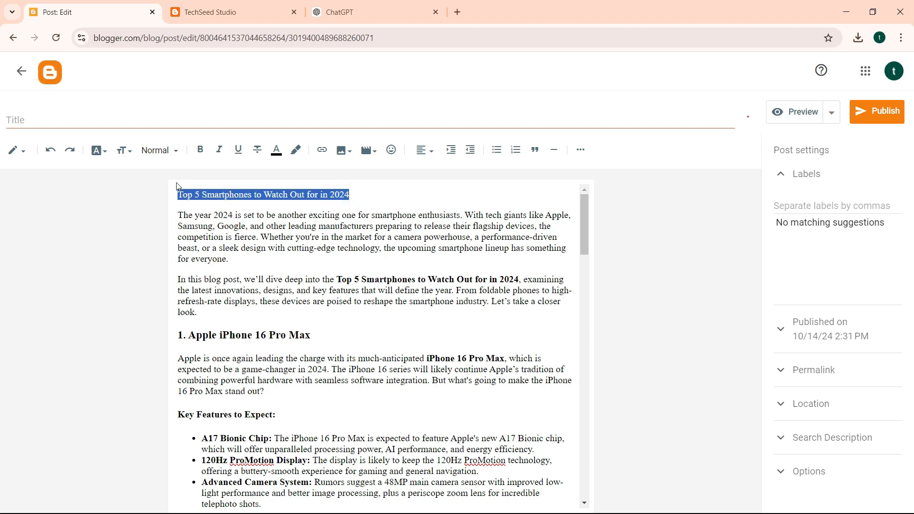
pyautogui.press('BackSpace')
pyautogui.click(141, 117)
pyautogui.hotkey('ctrl', 'v')
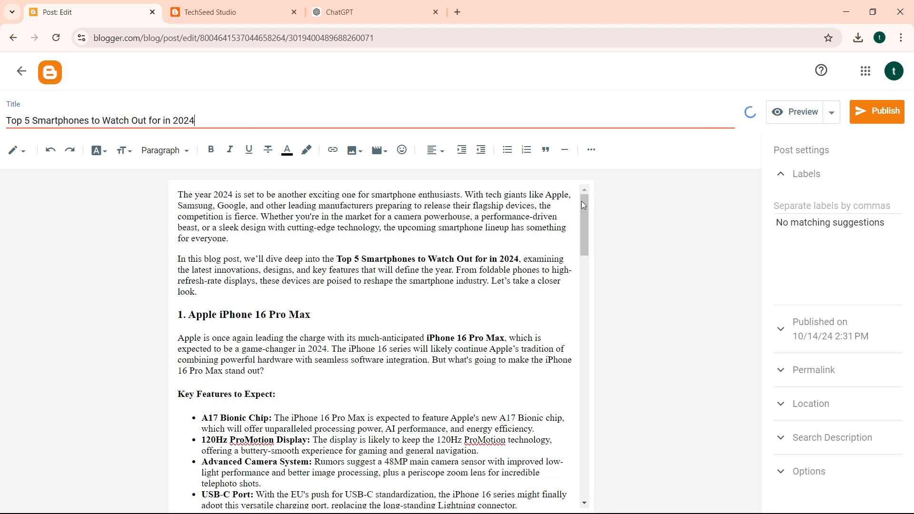
# Check the article from beginning to end and add the label "tech" to the post.
pyautogui.moveTo(584, 200); pyautogui.dragTo(600, 466)
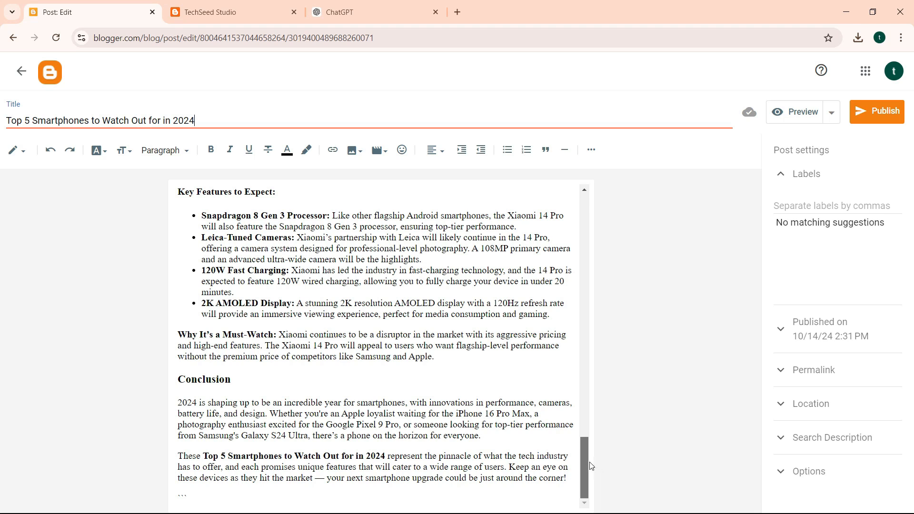
pyautogui.moveTo(584, 441); pyautogui.dragTo(570, 189)
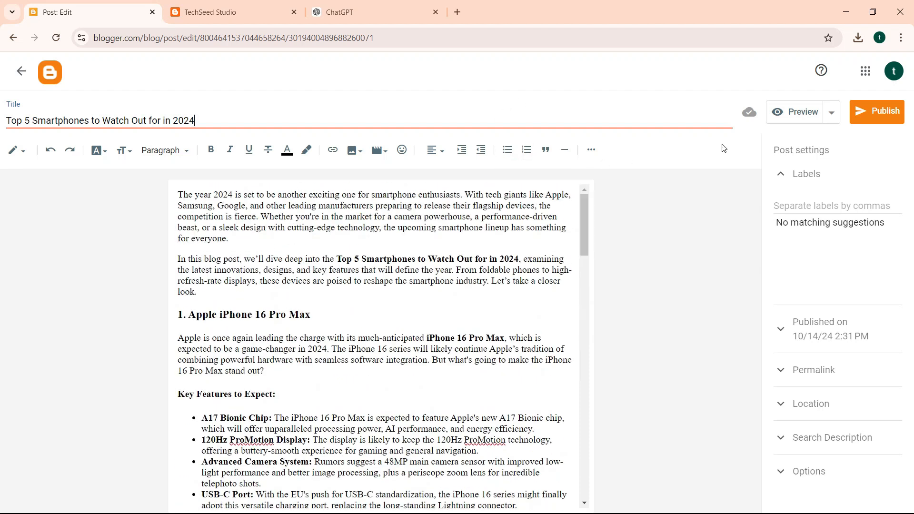
pyautogui.click(808, 203)
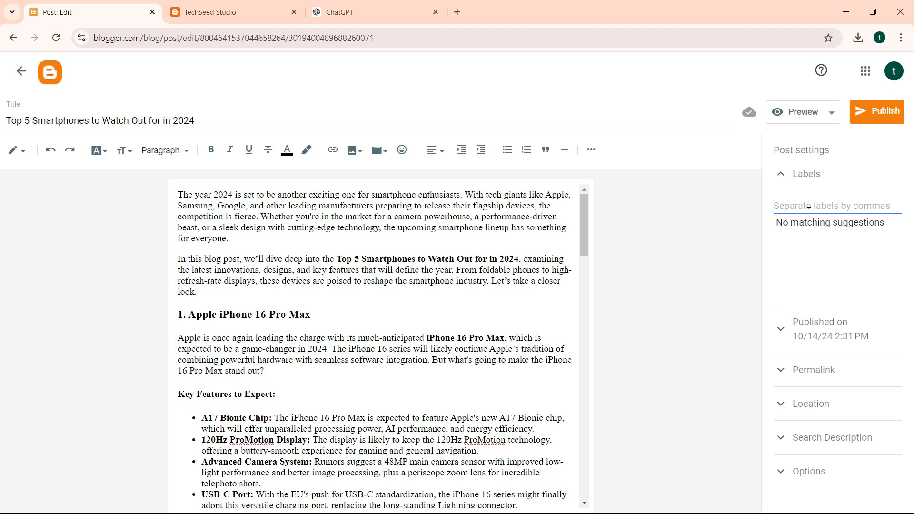
pyautogui.write('tech')
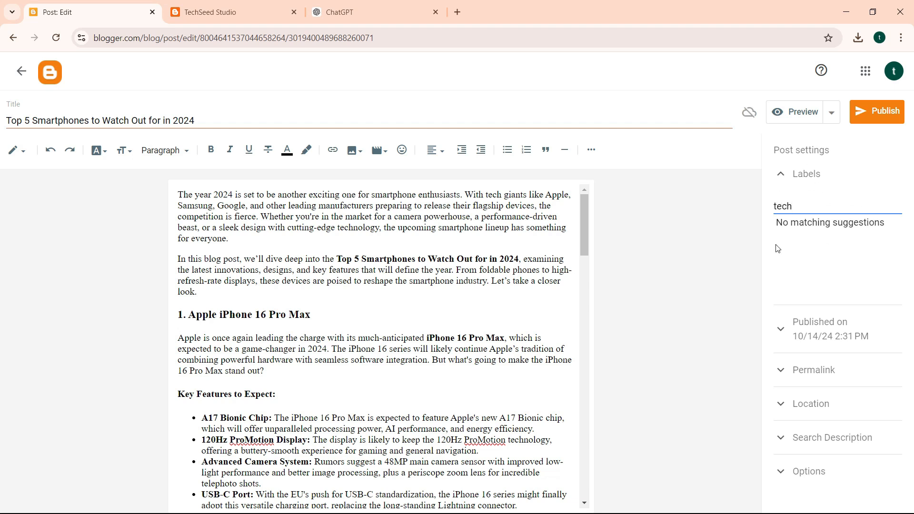
# Fill the post's search description with the article's opening paragraph, beginning "The year 2024 is set to be another exciting one".
pyautogui.click(785, 437)
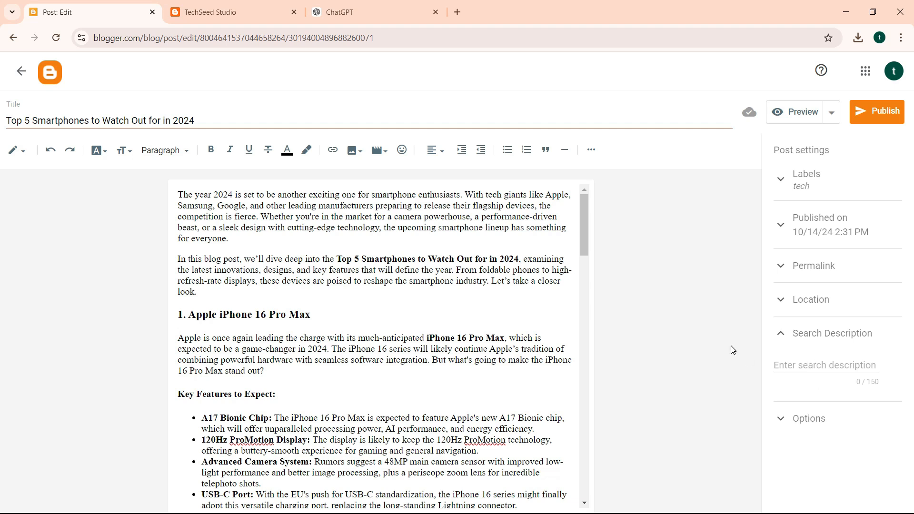
pyautogui.moveTo(229, 239); pyautogui.dragTo(174, 200)
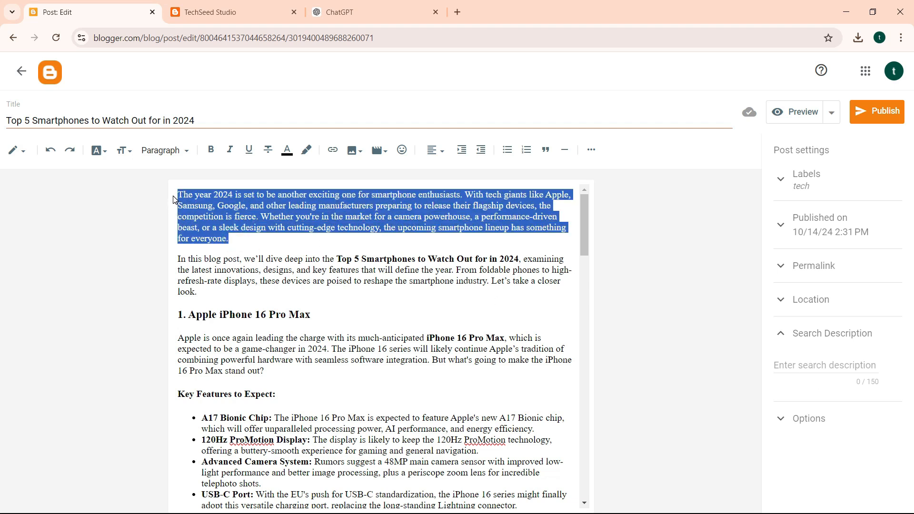
pyautogui.click(796, 365)
pyautogui.write('The year 2024 is set to be another exciting one for smartphone enthusiasts. With tech giants like Apple, Samsung, Google, and other leading manufactur')
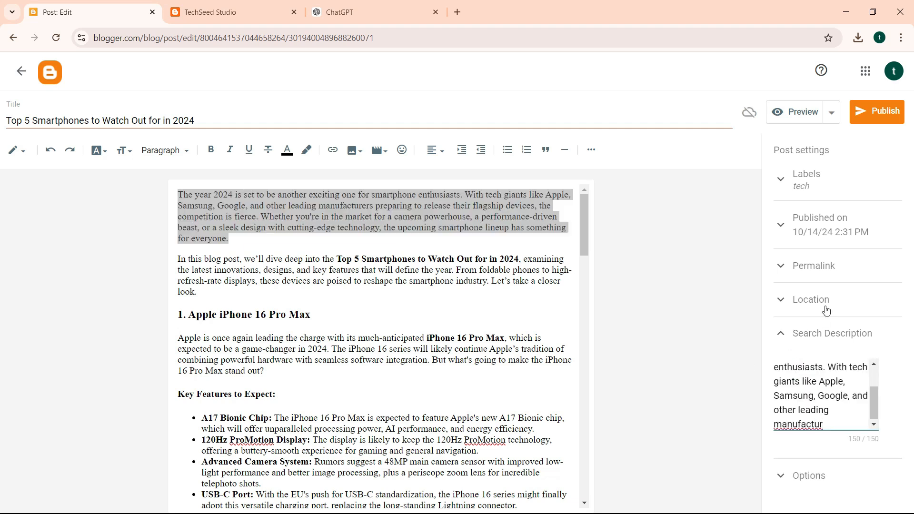
# Give the post a custom permalink based on the start of its title, written as "Top_5_Smartphones".
pyautogui.click(783, 266)
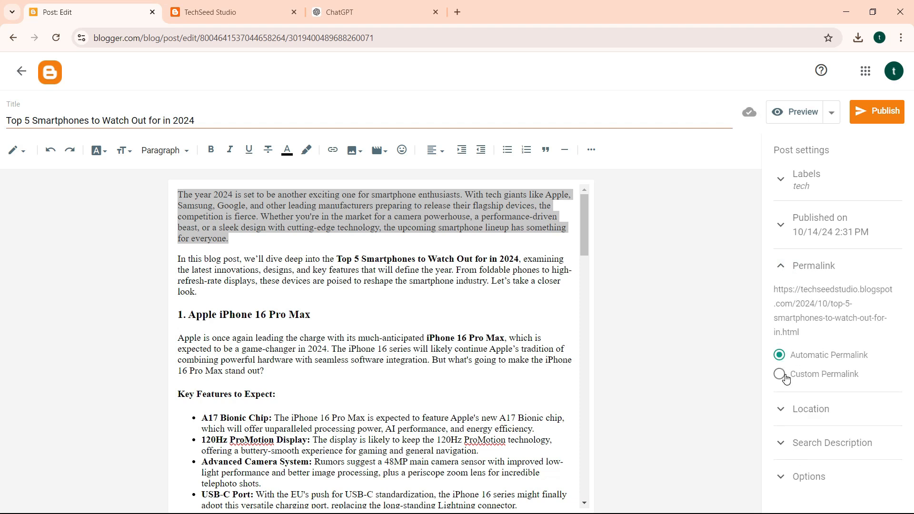
pyautogui.click(781, 374)
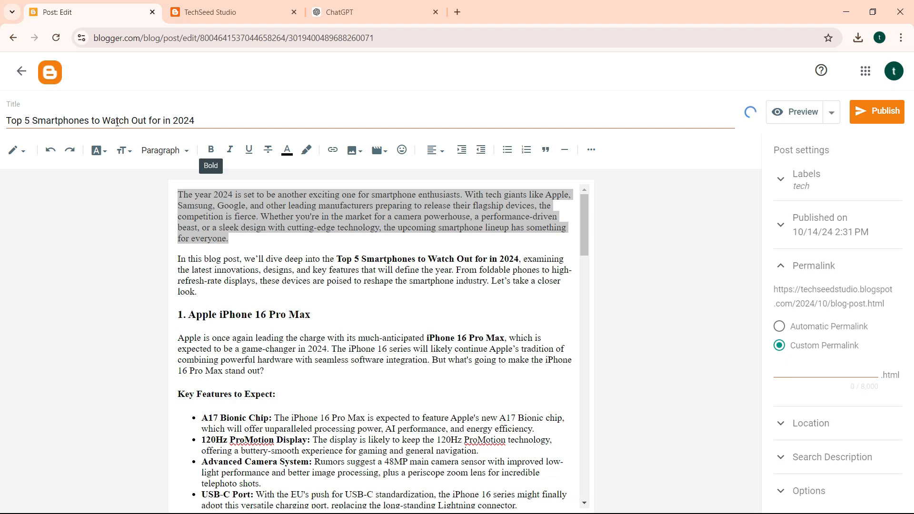
pyautogui.moveTo(90, 119); pyautogui.dragTo(3, 121)
pyautogui.hotkey('ctrl', 'c')
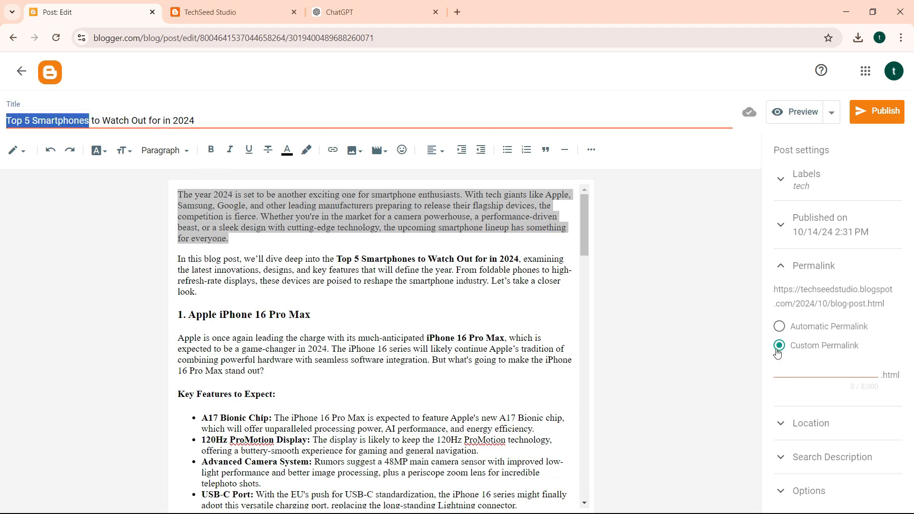
pyautogui.click(779, 367)
pyautogui.hotkey('ctrl', 'v')
pyautogui.click(802, 372)
pyautogui.press('BackSpace')
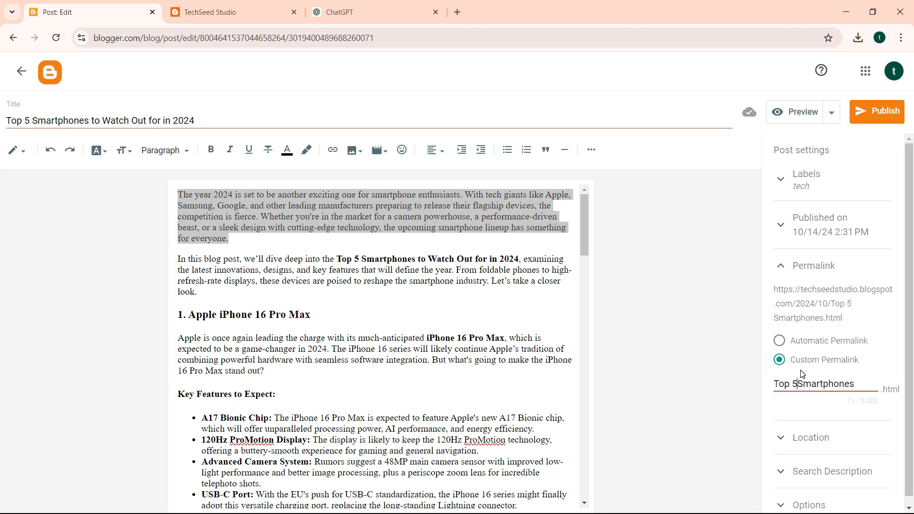
pyautogui.click(792, 384)
pyautogui.press('BackSpace')
pyautogui.write('_5_')
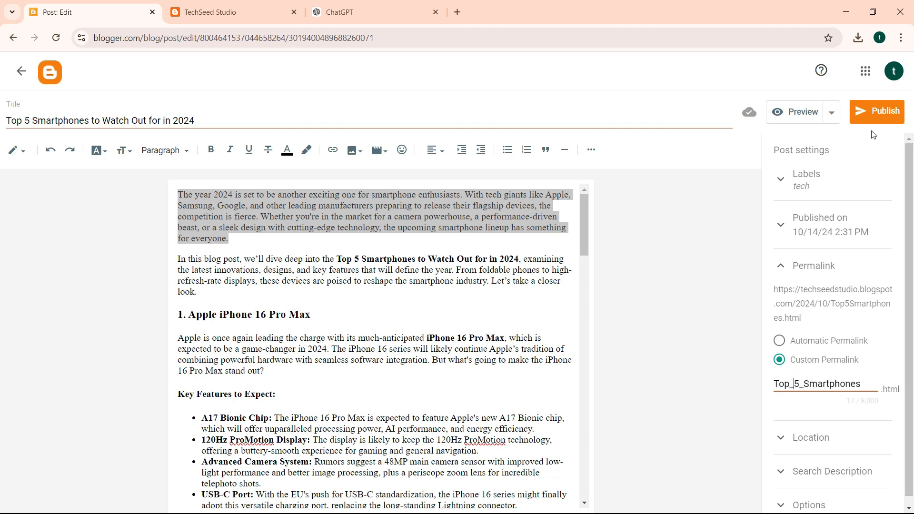
# Publish the smartphone post and reload the TechSeed Studio homepage to view its post card.
pyautogui.click(882, 113)
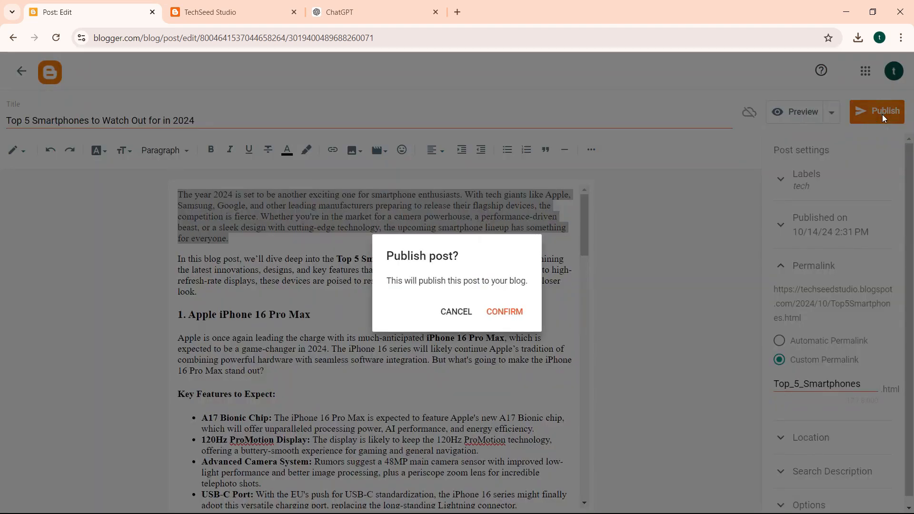
pyautogui.click(506, 310)
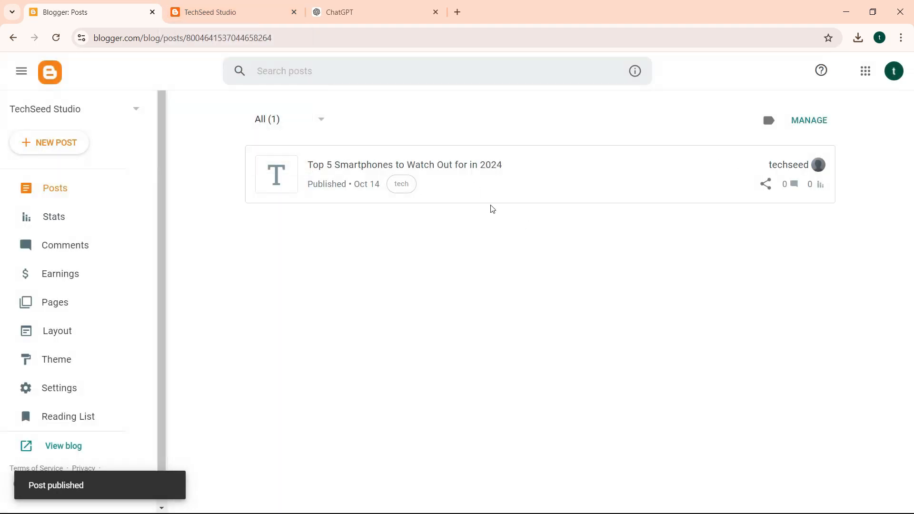
pyautogui.click(236, 16)
pyautogui.click(56, 39)
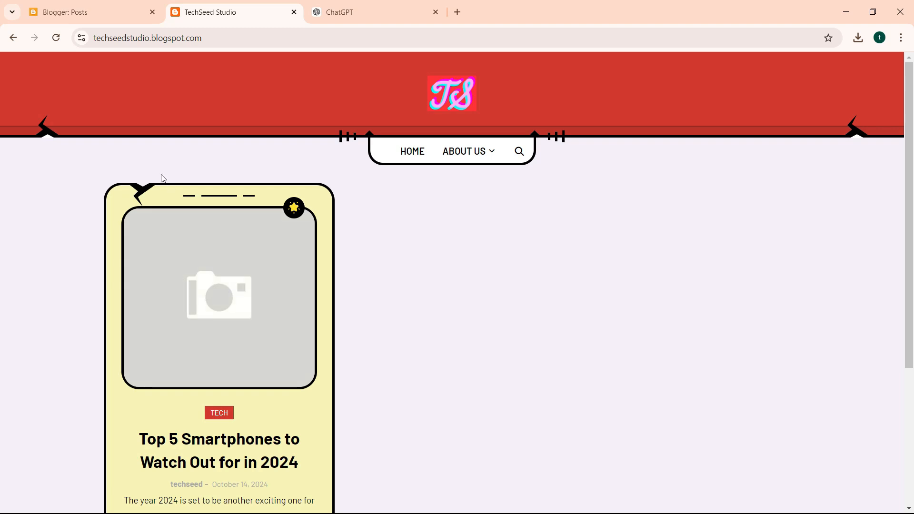
pyautogui.moveTo(908, 125); pyautogui.dragTo(912, 208)
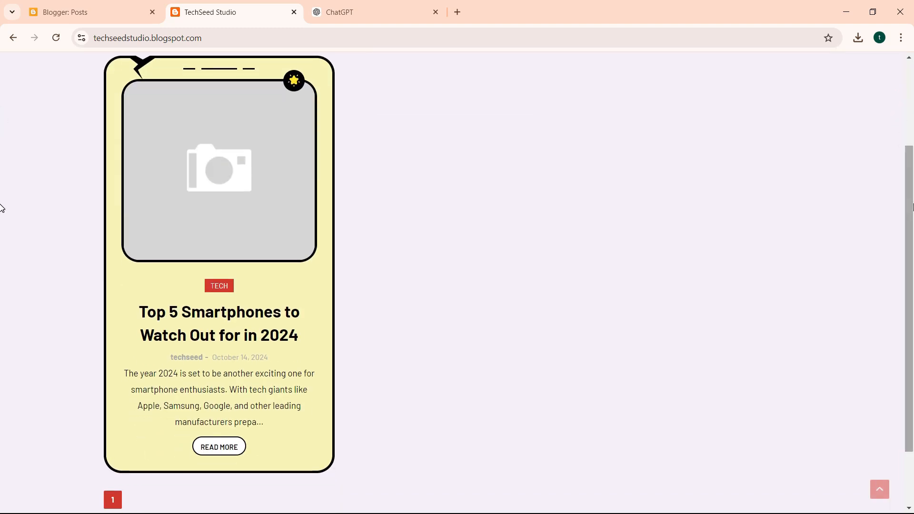
# Inspect the post card's placeholder thumbnail on the blog homepage to find its rendered width and height.
pyautogui.rightClick(211, 191)
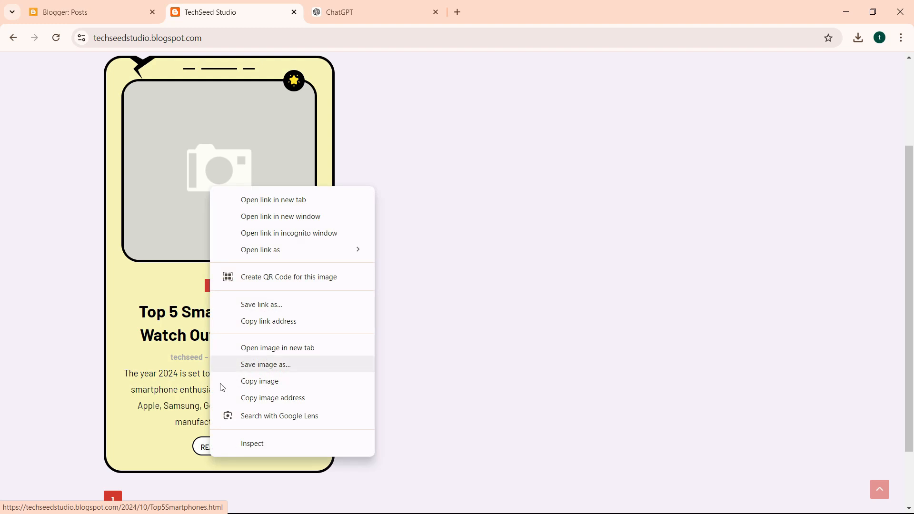
pyautogui.click(256, 448)
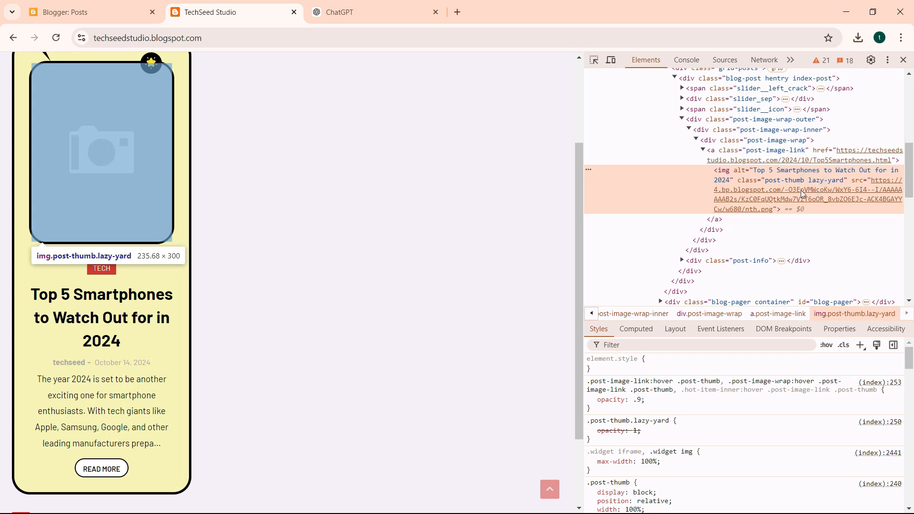
pyautogui.moveTo(714, 208)
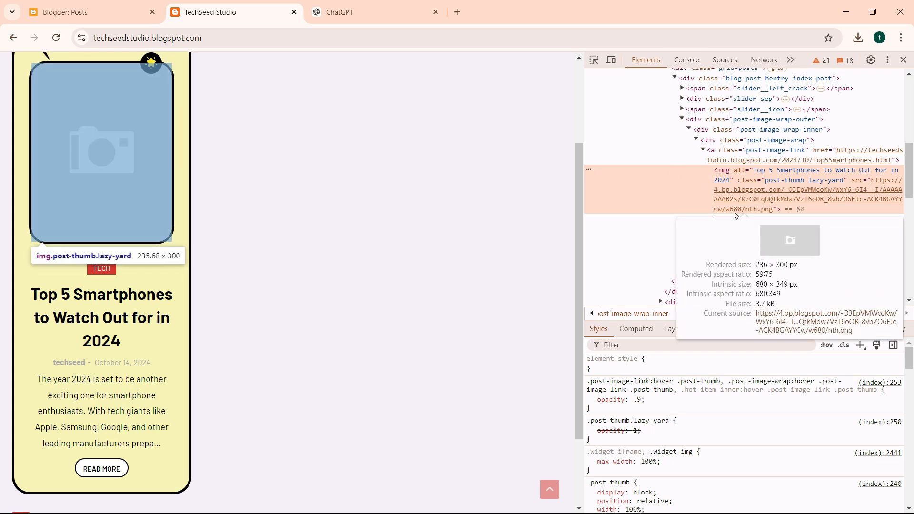
pyautogui.click(903, 59)
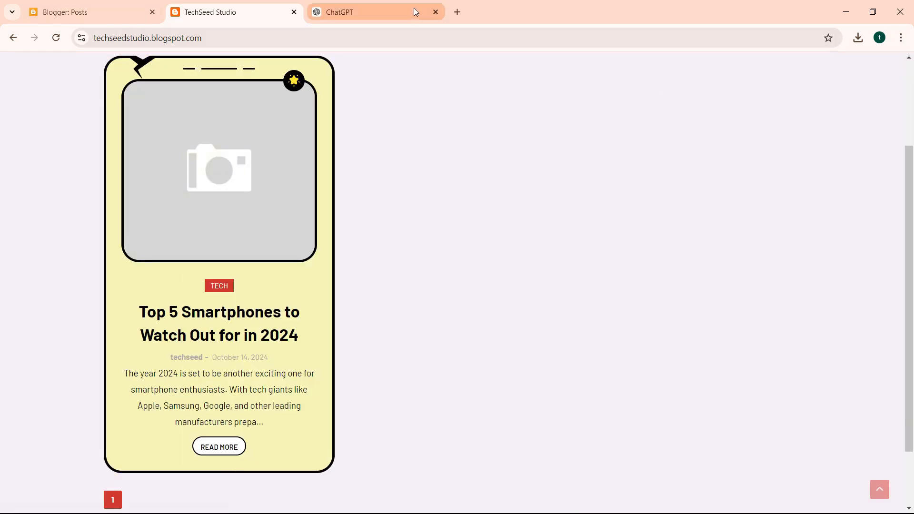
# Open Canva in a new browser tab.
pyautogui.click(458, 12)
pyautogui.write('canv')
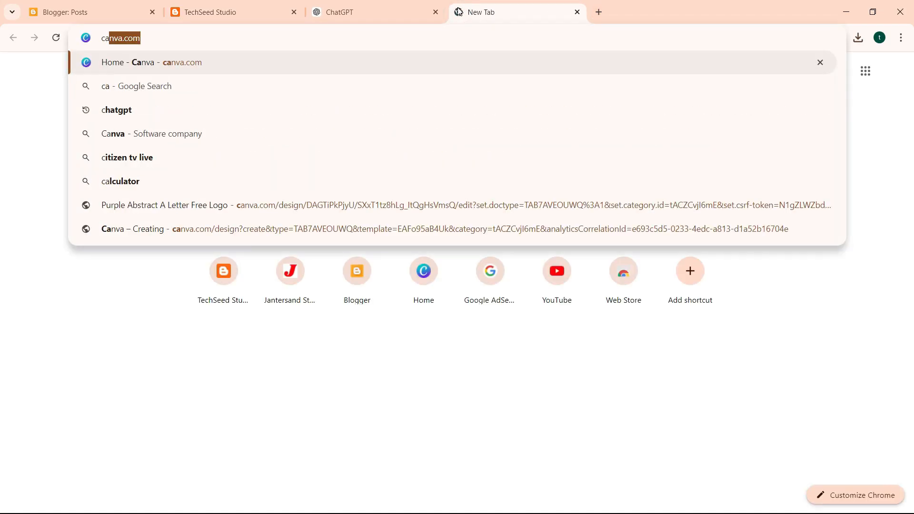
pyautogui.write('a')
pyautogui.press('Return')
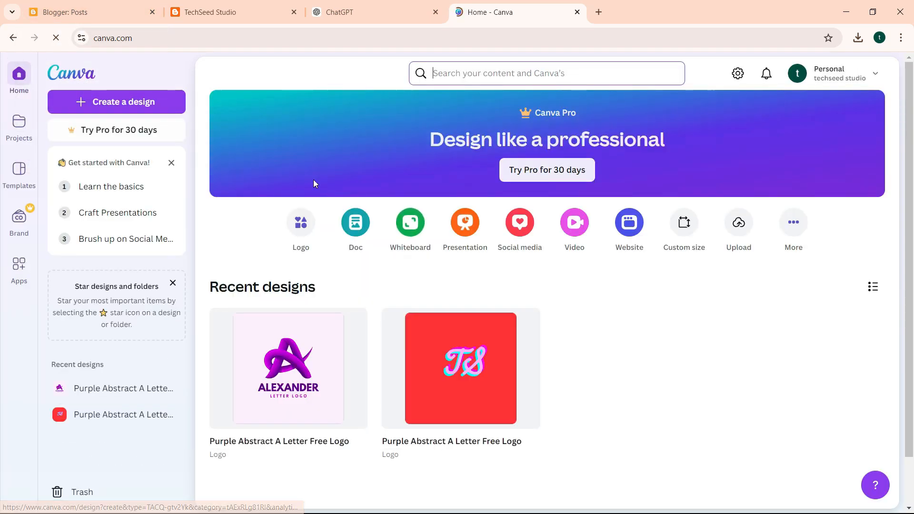
# Create a new custom-size design 235 px wide and 300 px high.
pyautogui.click(132, 101)
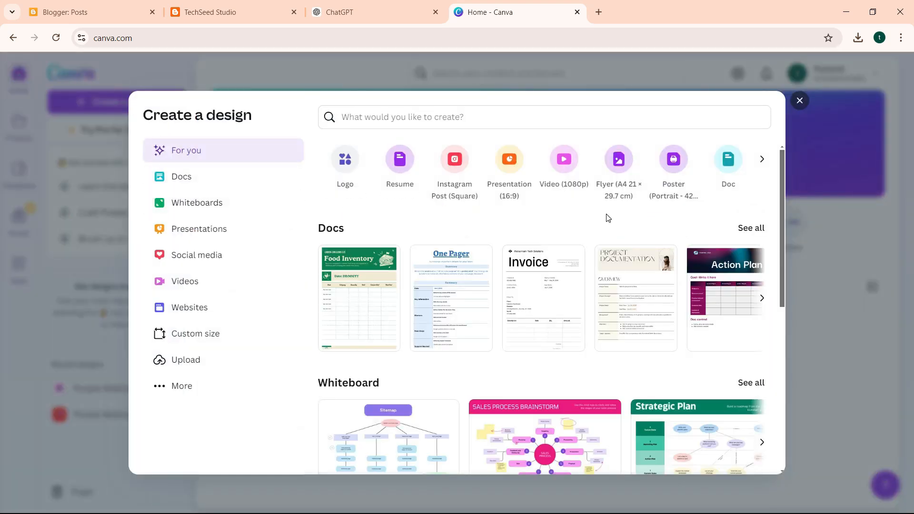
pyautogui.click(763, 169)
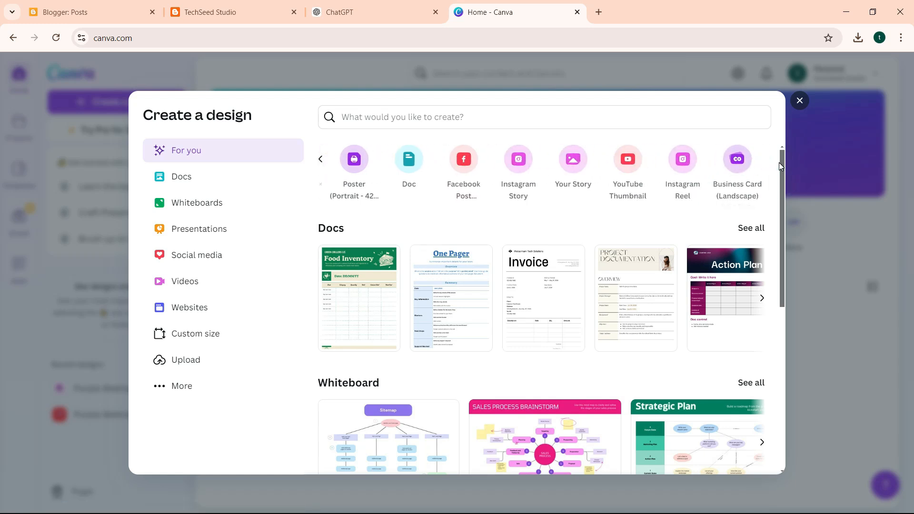
pyautogui.click(322, 164)
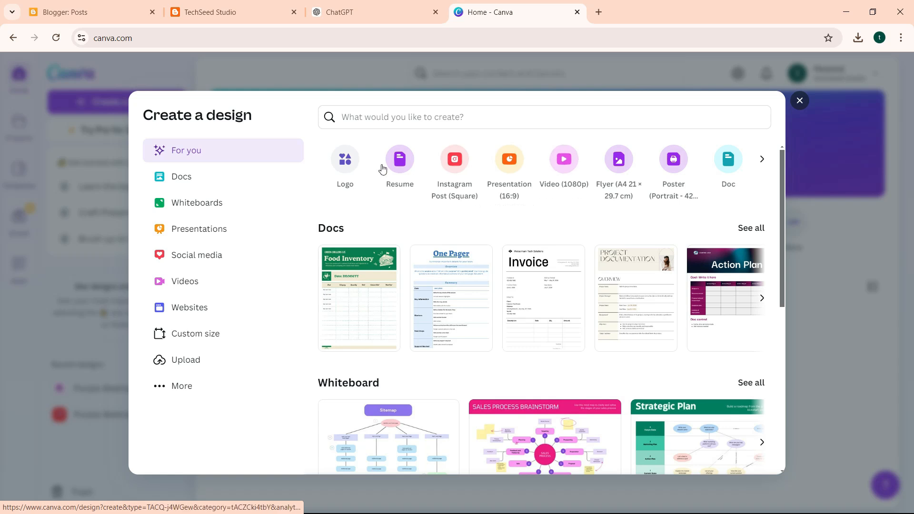
pyautogui.click(204, 343)
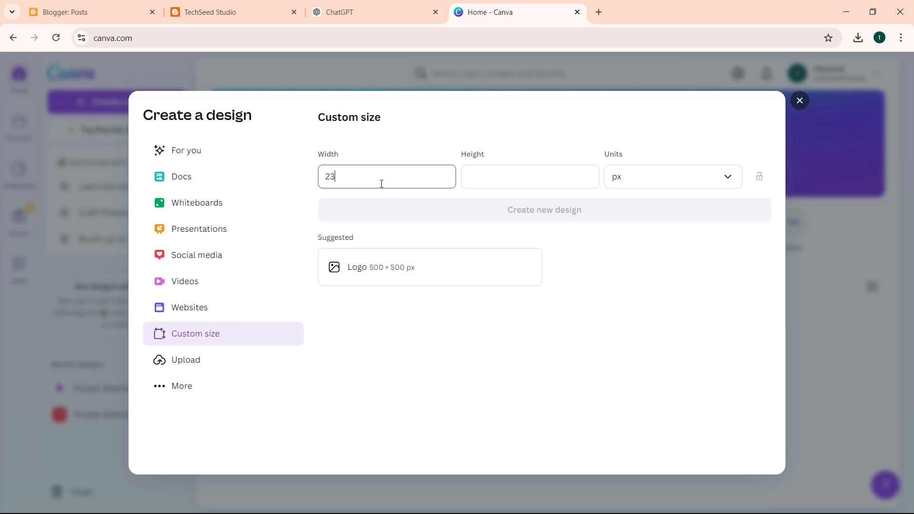
pyautogui.write('235')
pyautogui.click(507, 171)
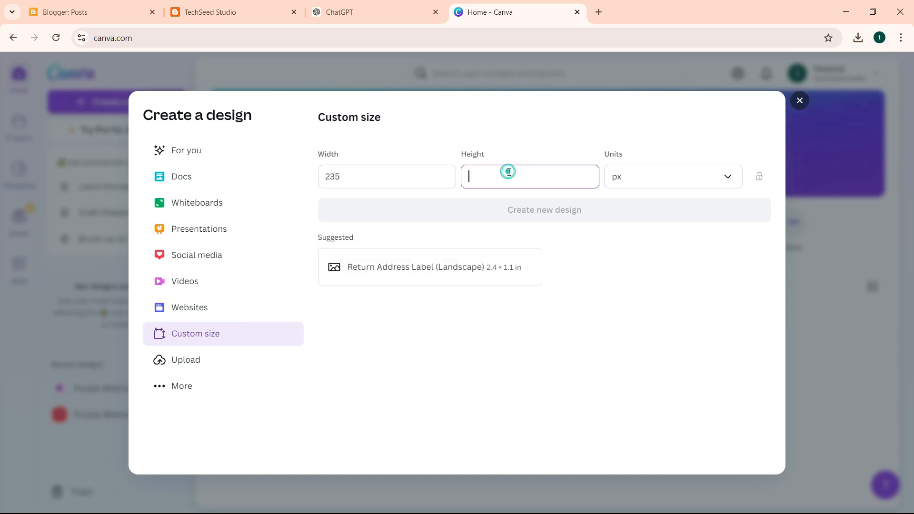
pyautogui.write('39')
pyautogui.press('BackSpace')
pyautogui.write('00')
pyautogui.click(508, 210)
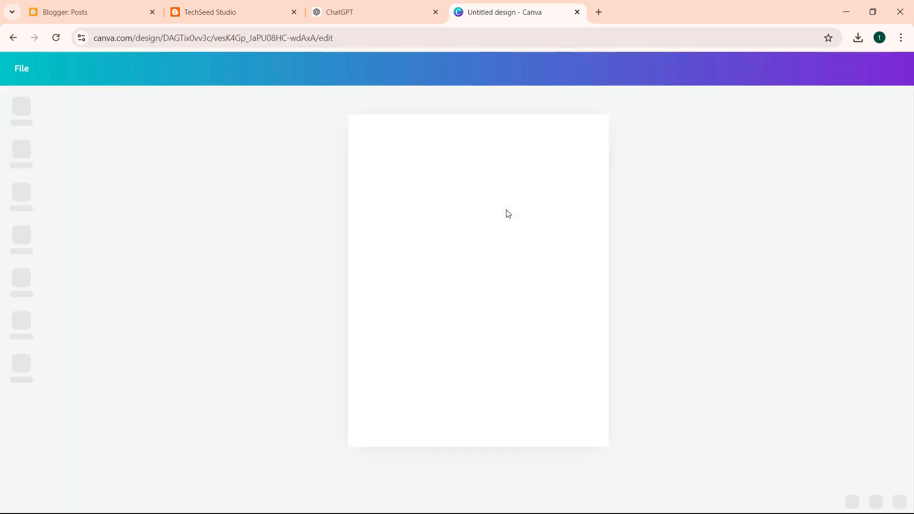
# Check the post title on the blog, and search Canva's design templates for "smartphones".
pyautogui.click(223, 16)
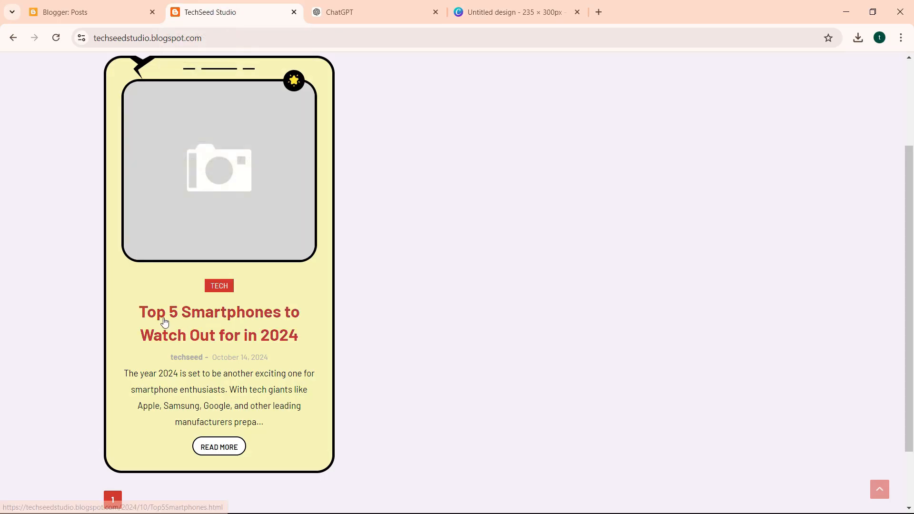
pyautogui.click(485, 9)
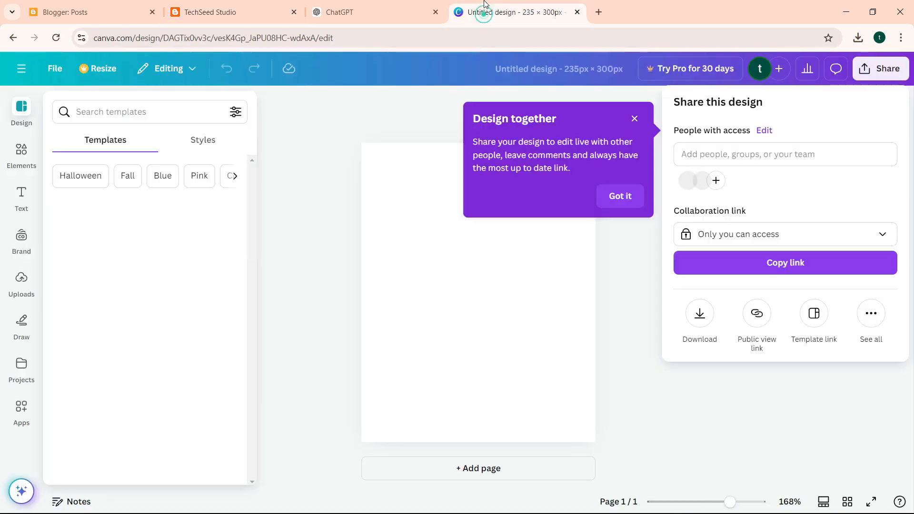
pyautogui.click(98, 112)
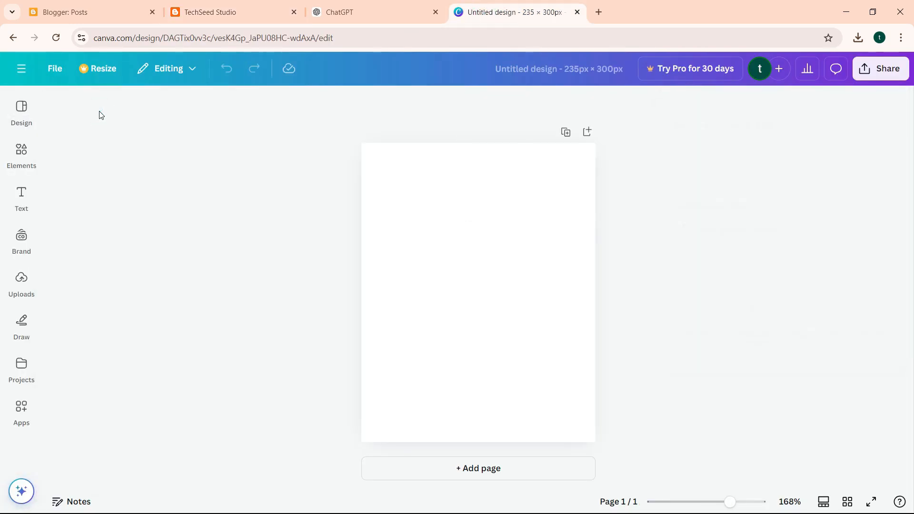
pyautogui.click(25, 113)
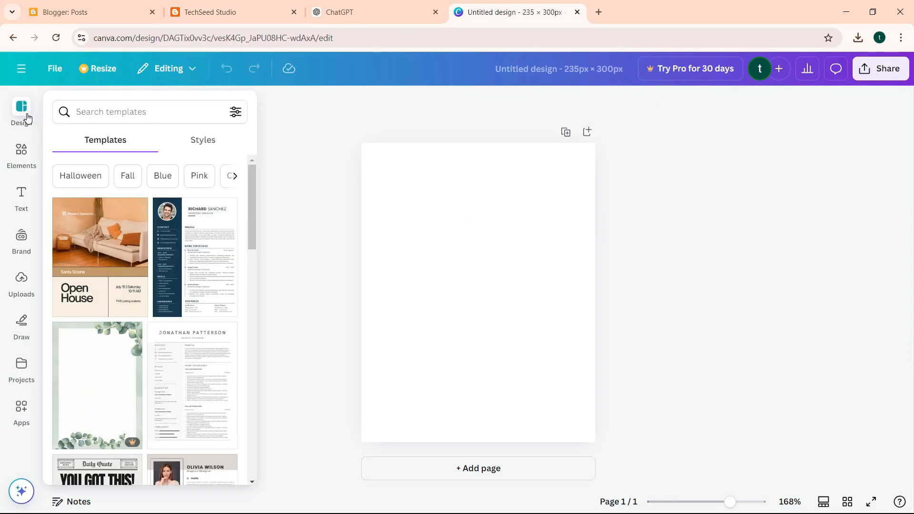
pyautogui.click(28, 152)
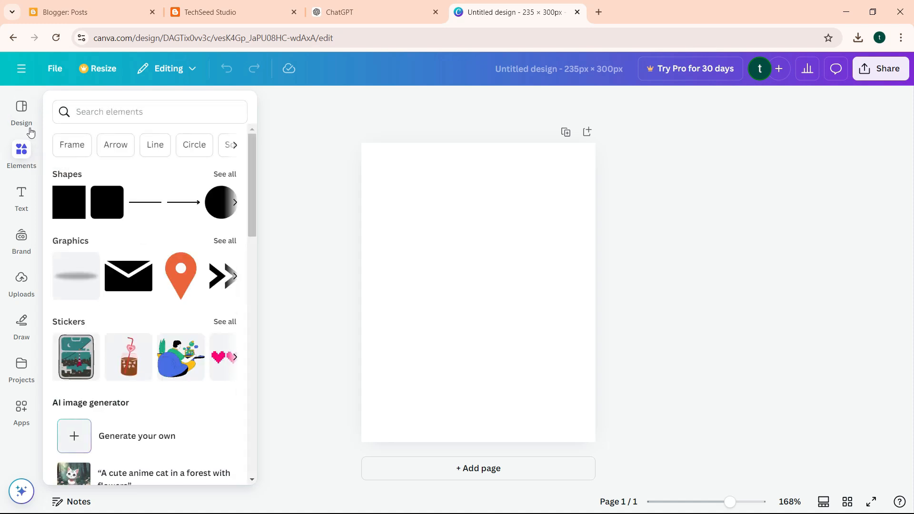
pyautogui.click(25, 104)
pyautogui.click(74, 107)
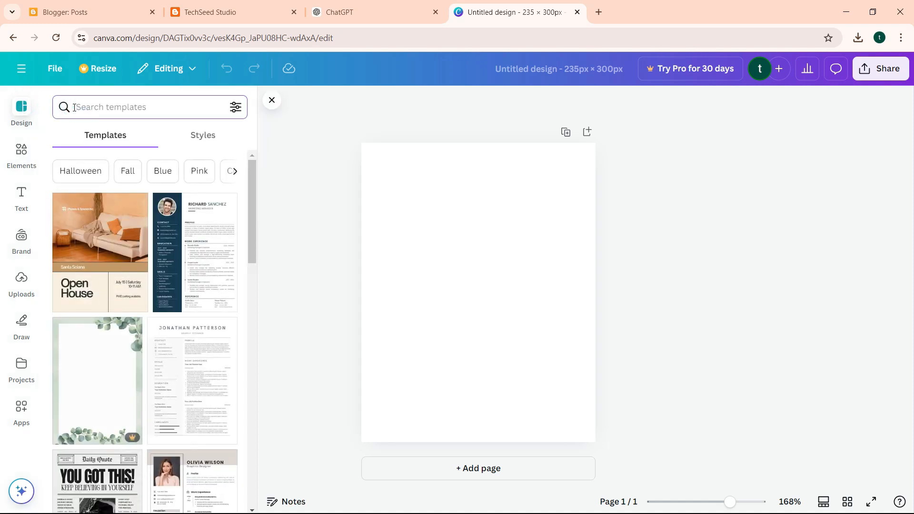
pyautogui.write('smar')
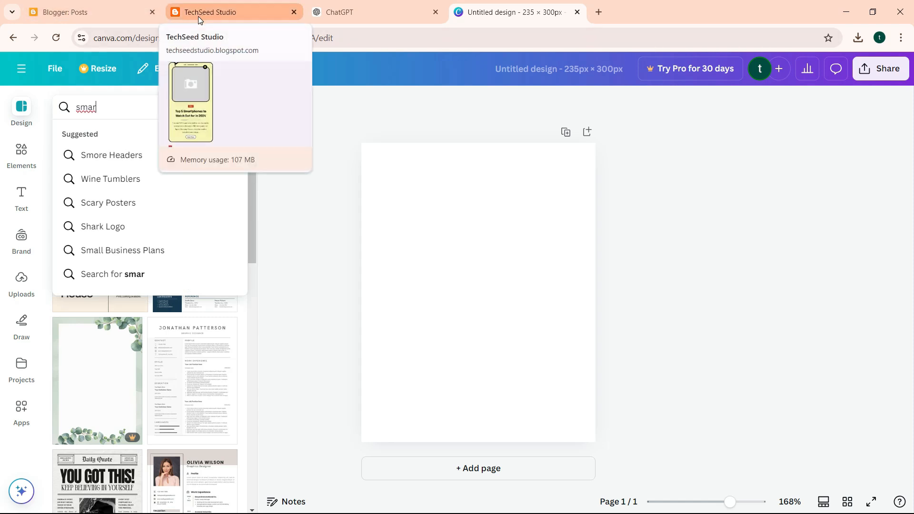
pyautogui.write('tphones')
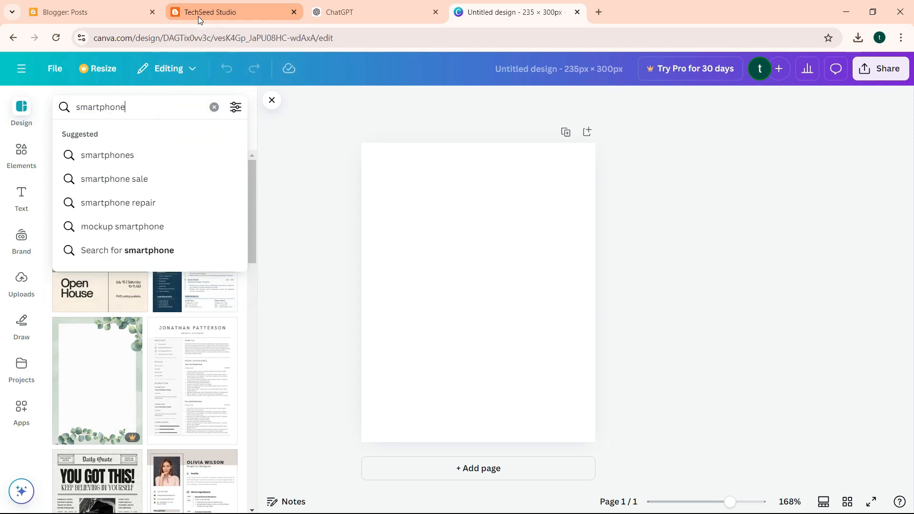
pyautogui.press('Return')
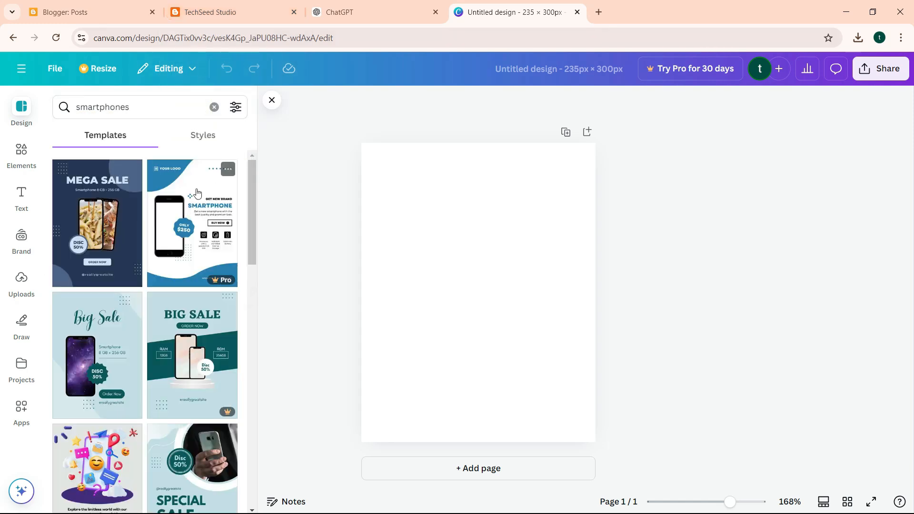
# Browse the smartphone templates and apply the "Blue Smartphone Promo Poster" to the blank page.
pyautogui.moveTo(253, 199); pyautogui.dragTo(267, 478)
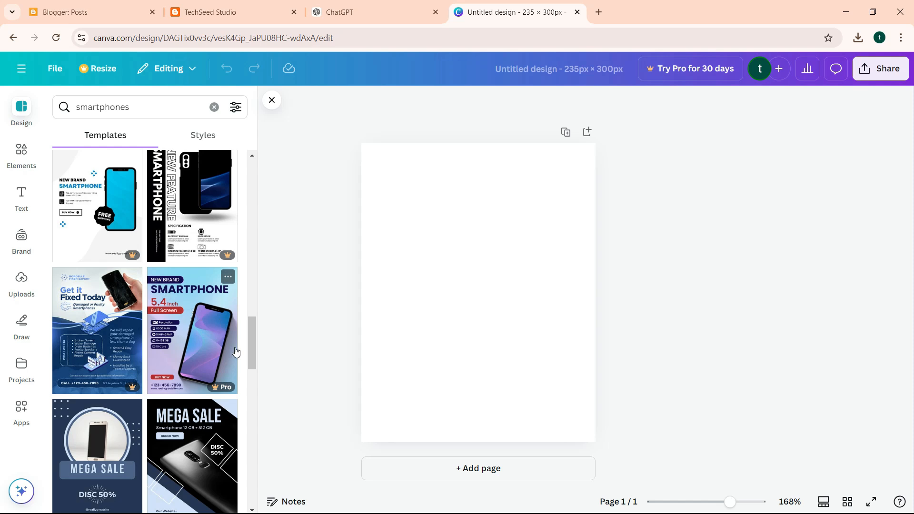
pyautogui.moveTo(256, 353); pyautogui.dragTo(265, 484)
pyautogui.moveTo(253, 369); pyautogui.dragTo(257, 430)
pyautogui.click(88, 269)
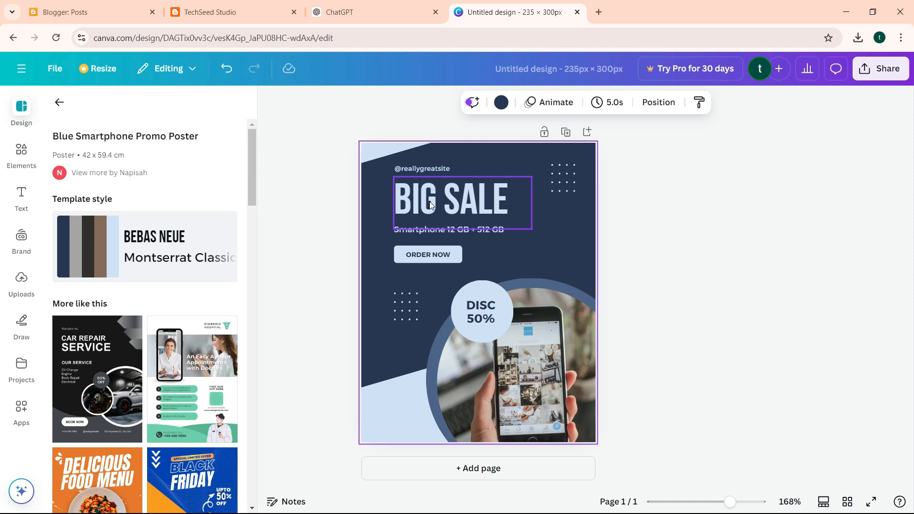
# Replace the "BIG SALE" heading with "SMART PHONES" and fit it on one line across the poster.
pyautogui.click(430, 205)
pyautogui.click(430, 201)
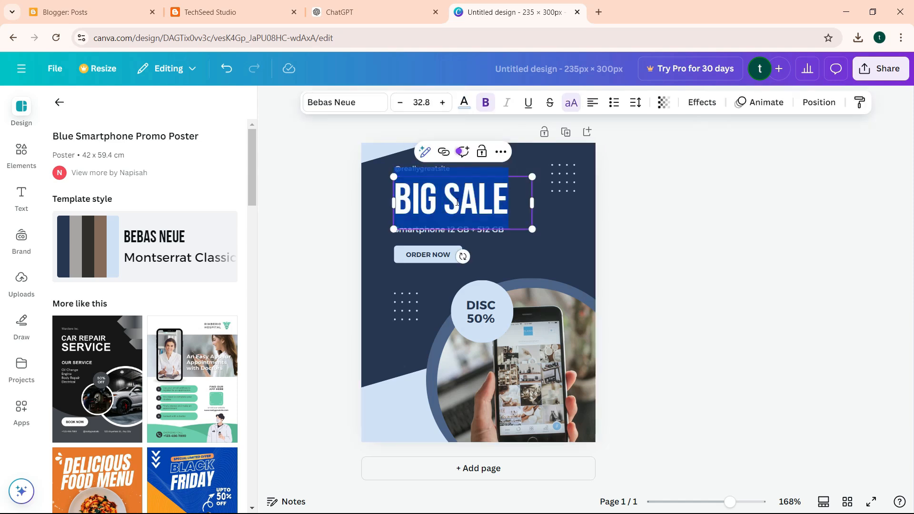
pyautogui.press('BackSpace')
pyautogui.write('TECH')
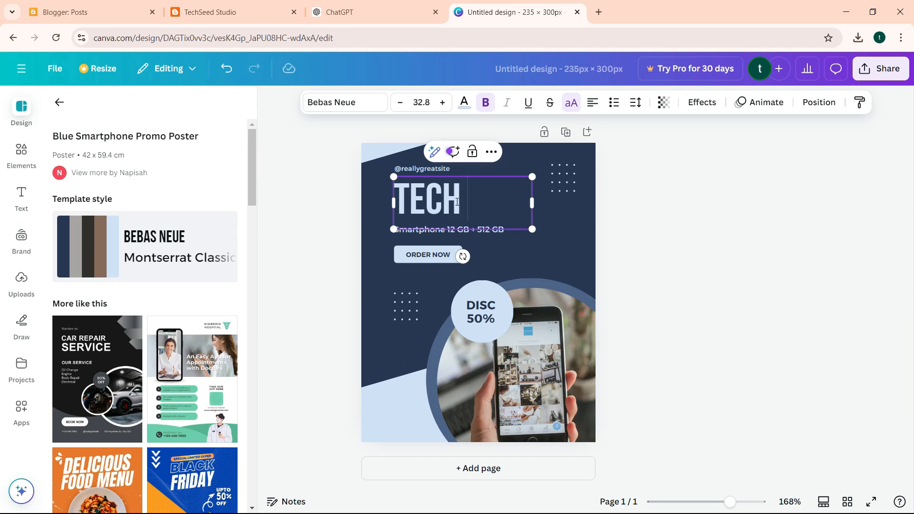
pyautogui.press('BackSpace')
pyautogui.press('BackSpace')
pyautogui.press('BackSpace')
pyautogui.press('BackSpace')
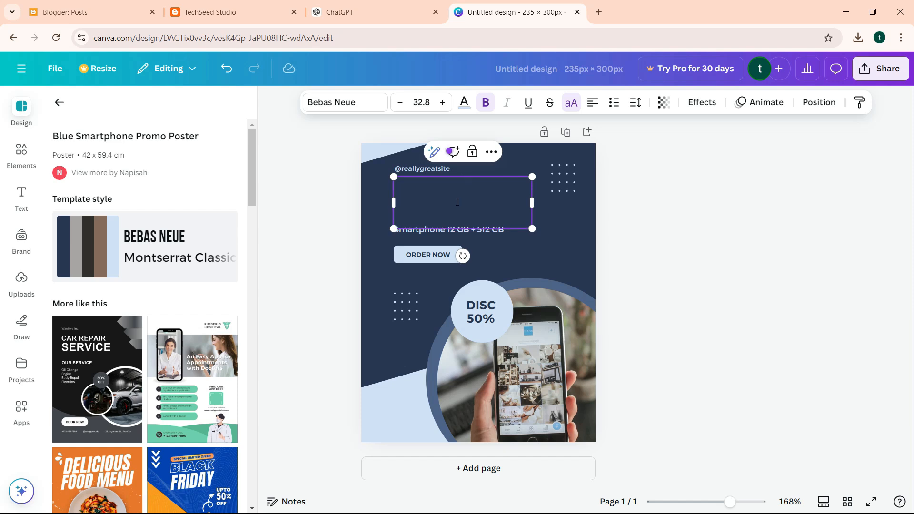
pyautogui.write('SMART')
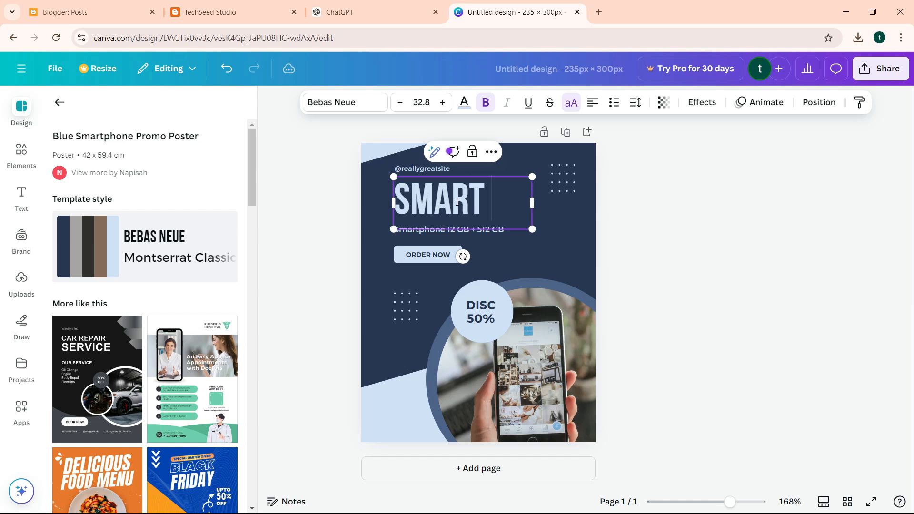
pyautogui.write(' PHONES')
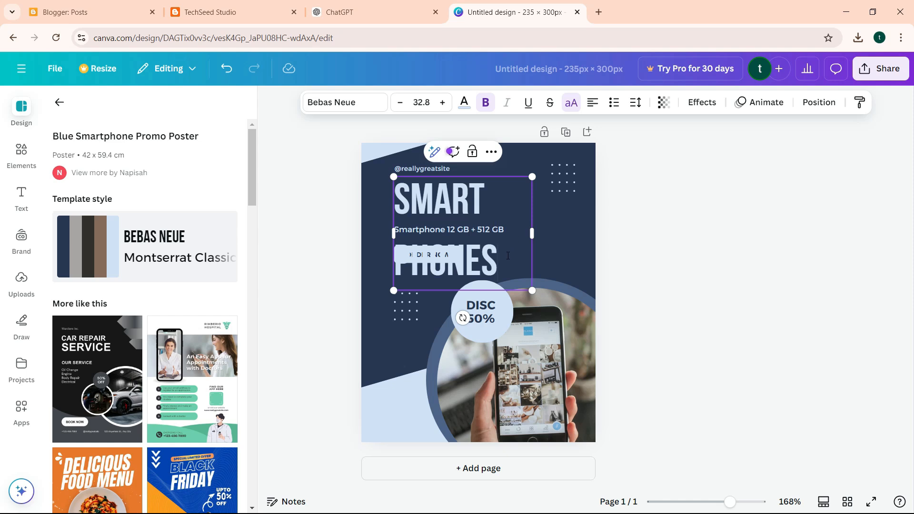
pyautogui.moveTo(533, 230); pyautogui.dragTo(602, 223)
pyautogui.moveTo(483, 199); pyautogui.dragTo(465, 199)
pyautogui.click(428, 170)
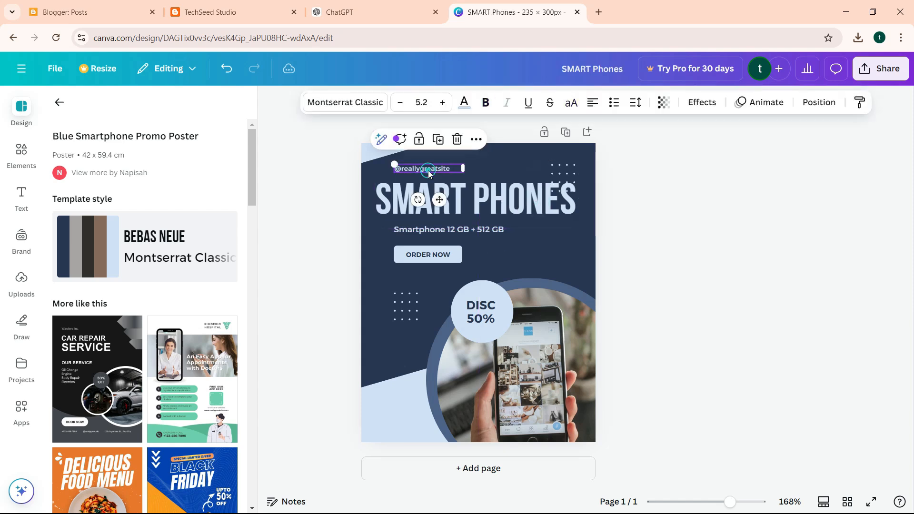
pyautogui.press('Delete')
pyautogui.click(424, 257)
pyautogui.press('Delete')
pyautogui.rightClick(425, 257)
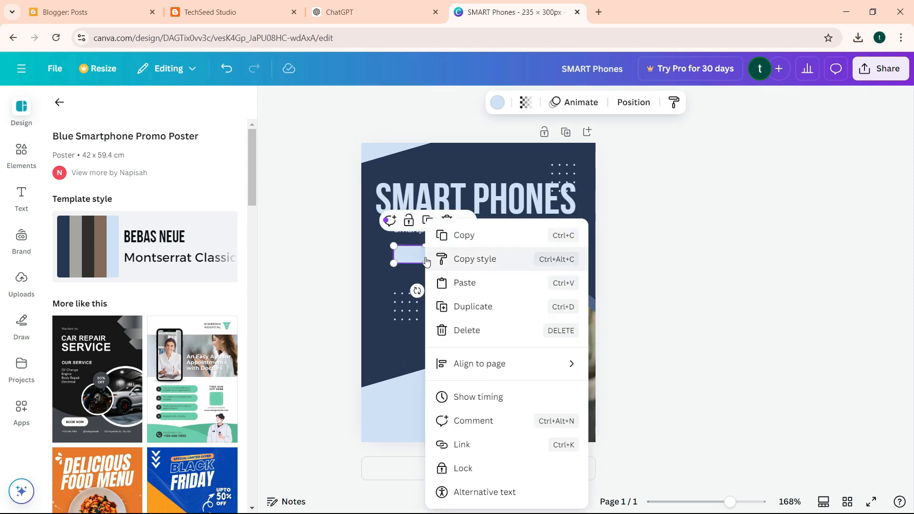
pyautogui.click(316, 257)
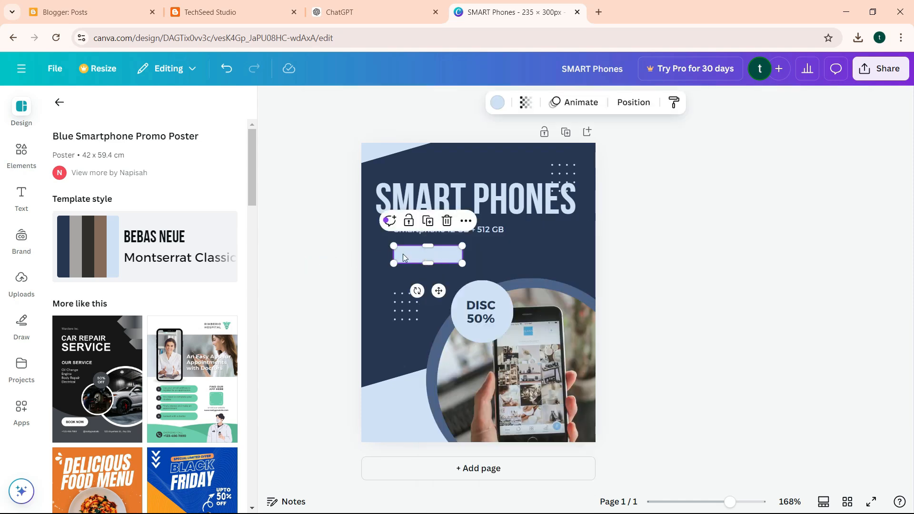
pyautogui.press('Delete')
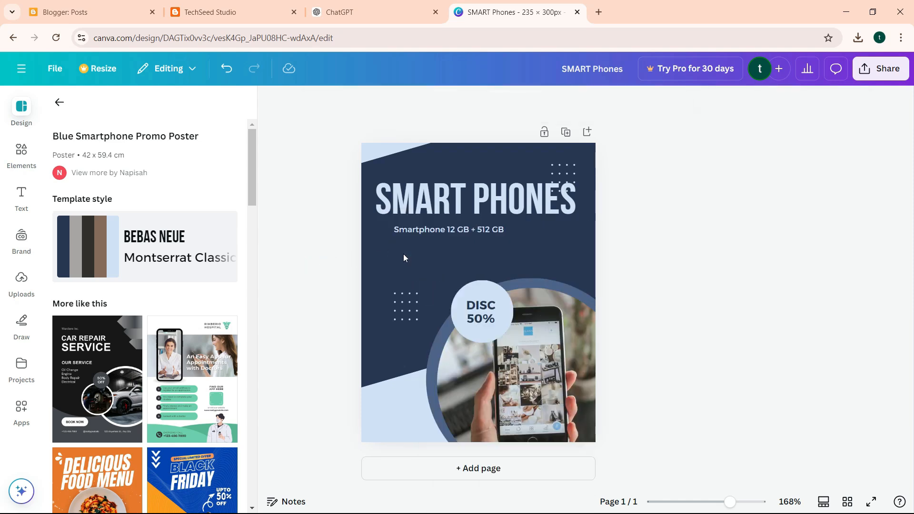
# Delete the "DISC 50%" text and the light blue circle behind it.
pyautogui.click(484, 310)
pyautogui.press('Delete')
pyautogui.click(485, 312)
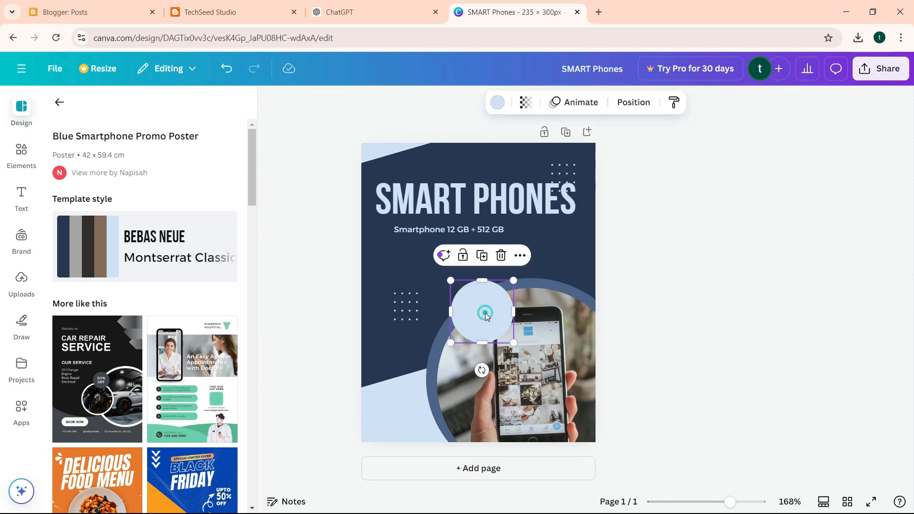
pyautogui.press('Delete')
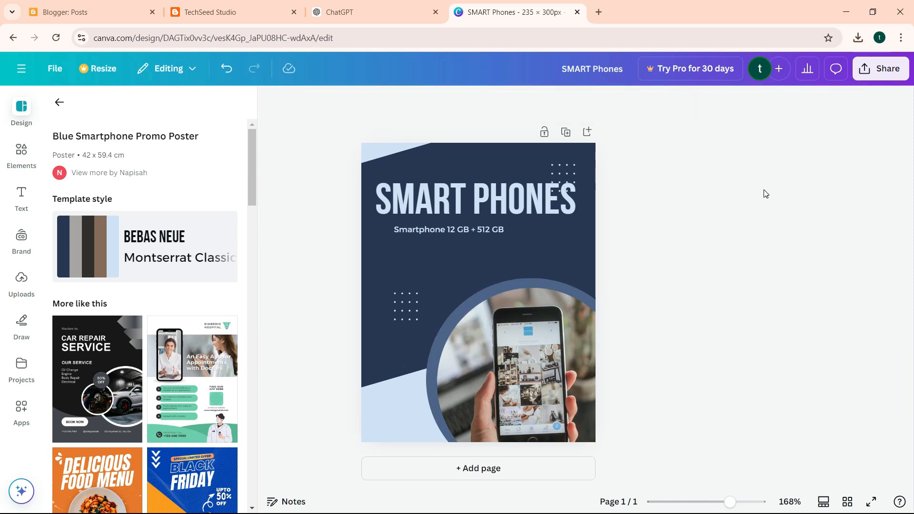
# Download the finished thumbnail design as a PNG at its original 235 × 300 px size.
pyautogui.click(879, 69)
pyautogui.click(698, 307)
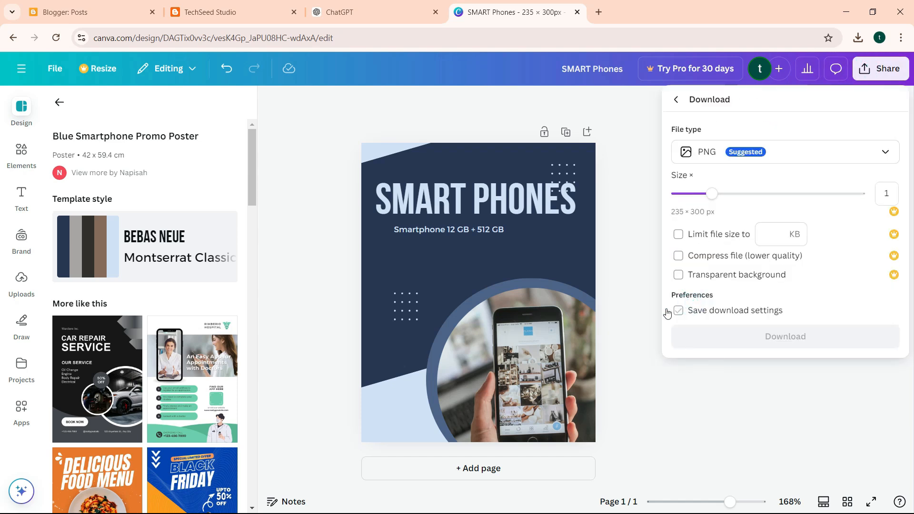
pyautogui.click(714, 337)
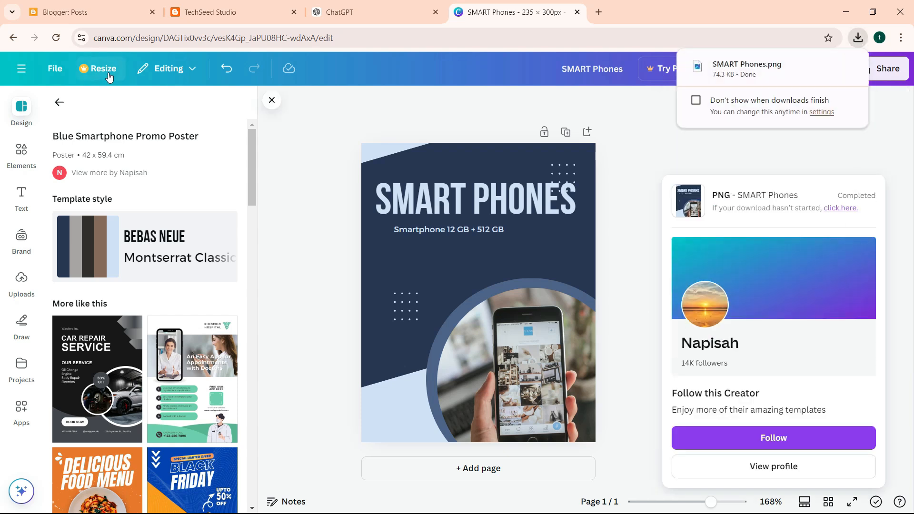
# Switch to Blogger, open "Top 5 Smartphones to Watch Out for in 2024" for editing, and add an empty line after the first paragraph.
pyautogui.click(79, 13)
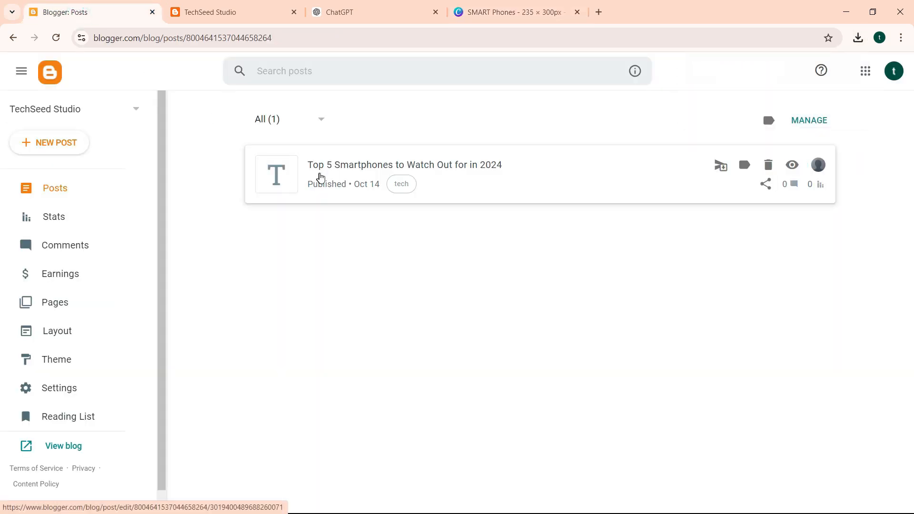
pyautogui.click(329, 165)
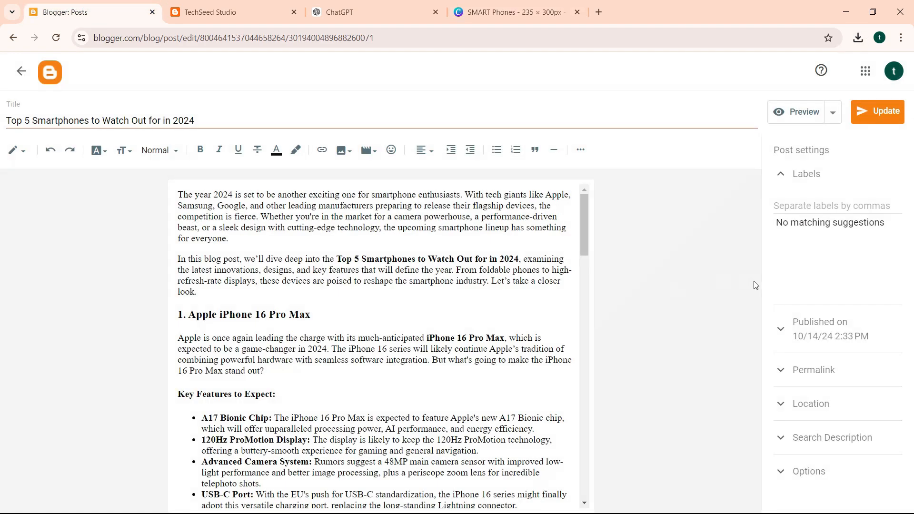
pyautogui.click(782, 174)
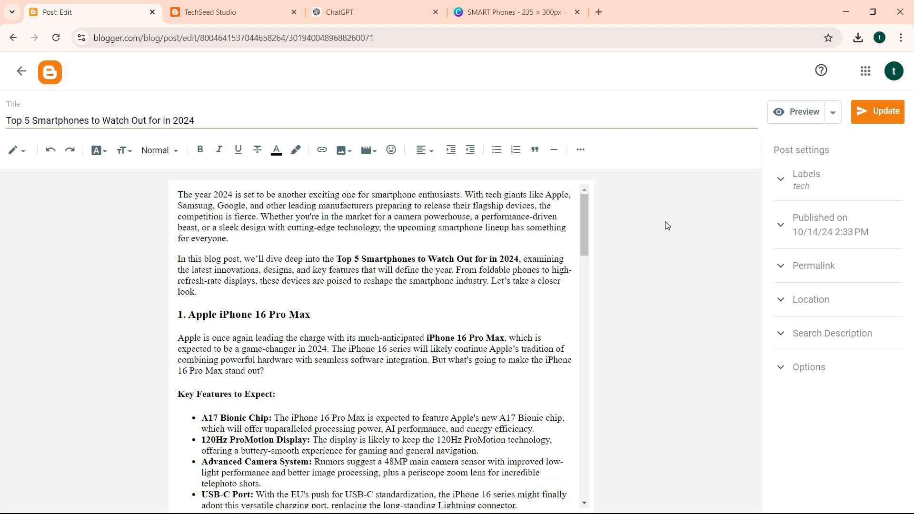
pyautogui.click(290, 240)
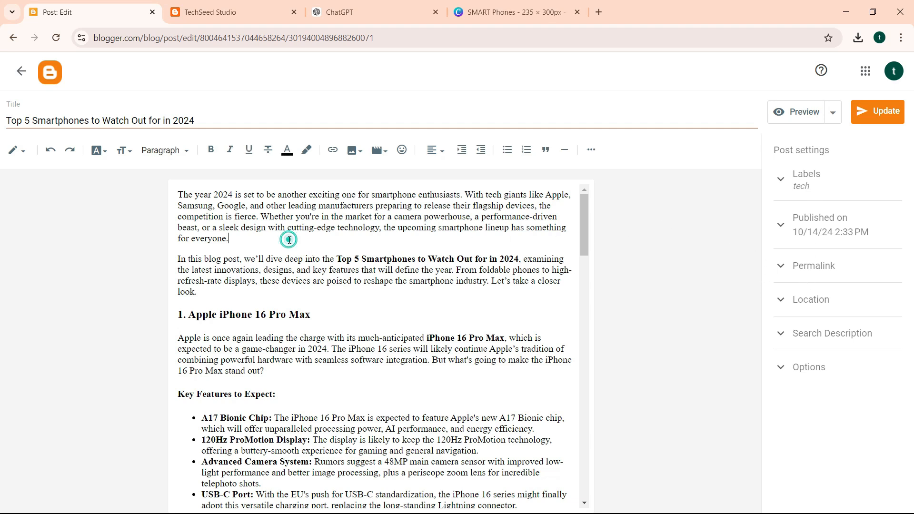
pyautogui.press('Return')
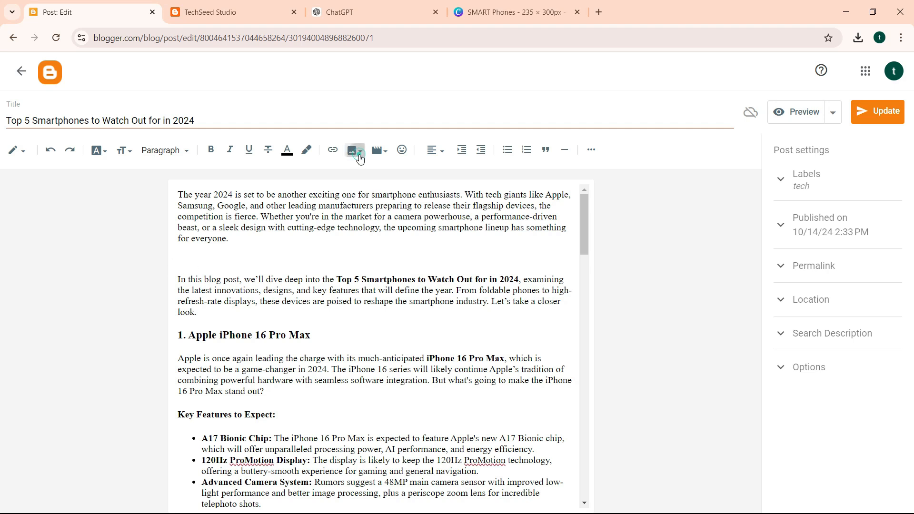
# Upload the SMART Phones PNG from the Downloads folder and insert it below the first paragraph.
pyautogui.click(354, 151)
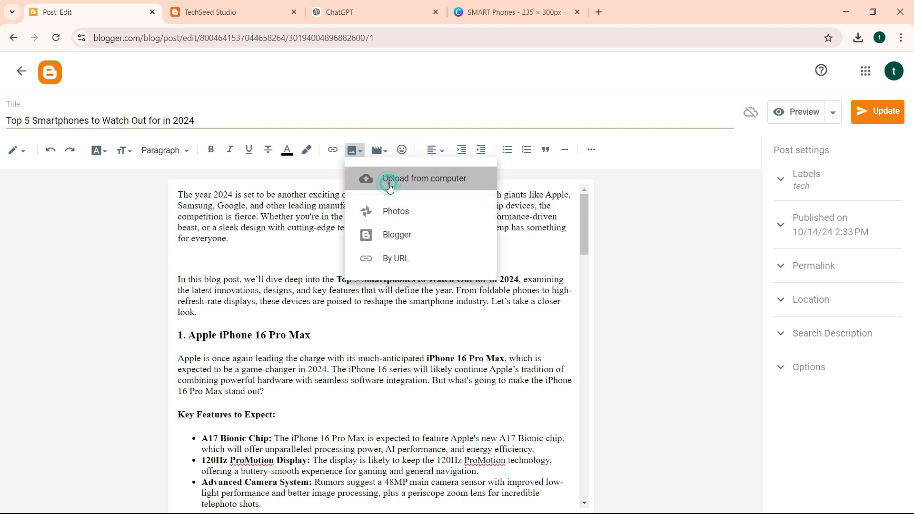
pyautogui.click(389, 185)
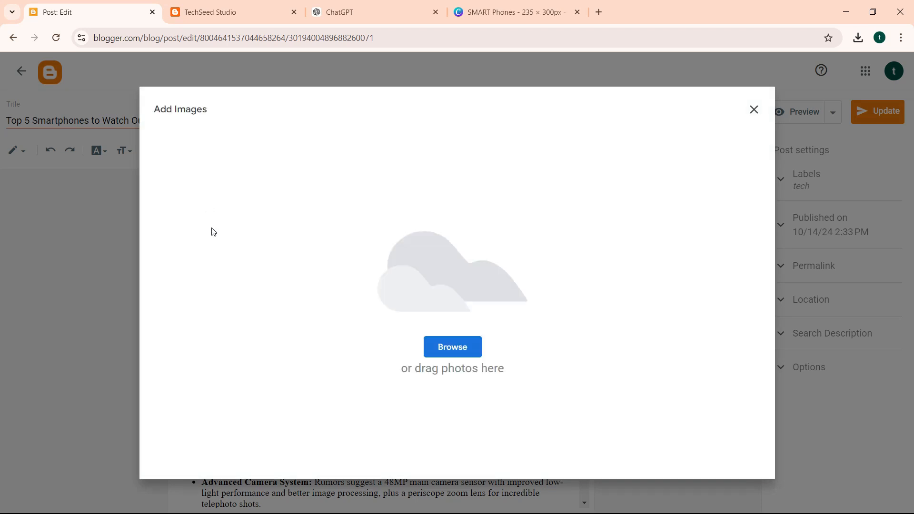
pyautogui.click(450, 347)
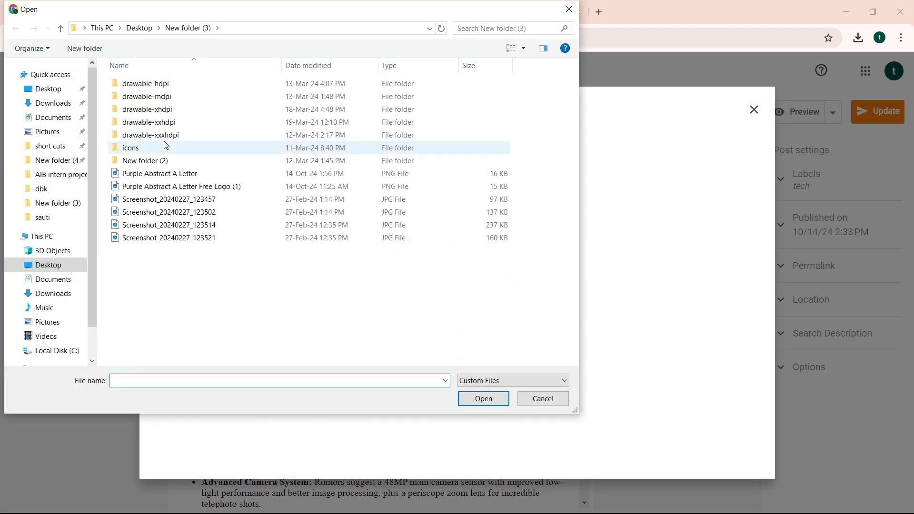
pyautogui.click(53, 103)
pyautogui.doubleClick(149, 99)
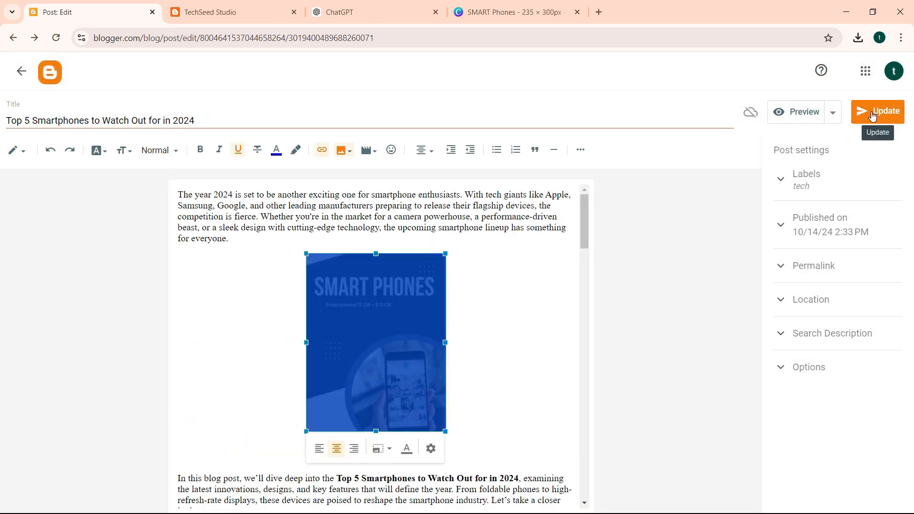
# Update the published post and reload the blog's homepage to check the thumbnail on the post card.
pyautogui.click(873, 113)
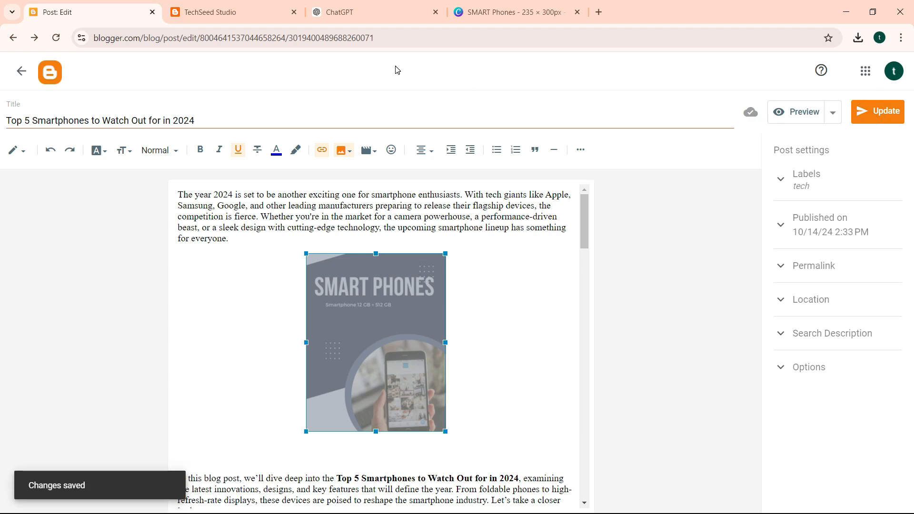
pyautogui.click(261, 13)
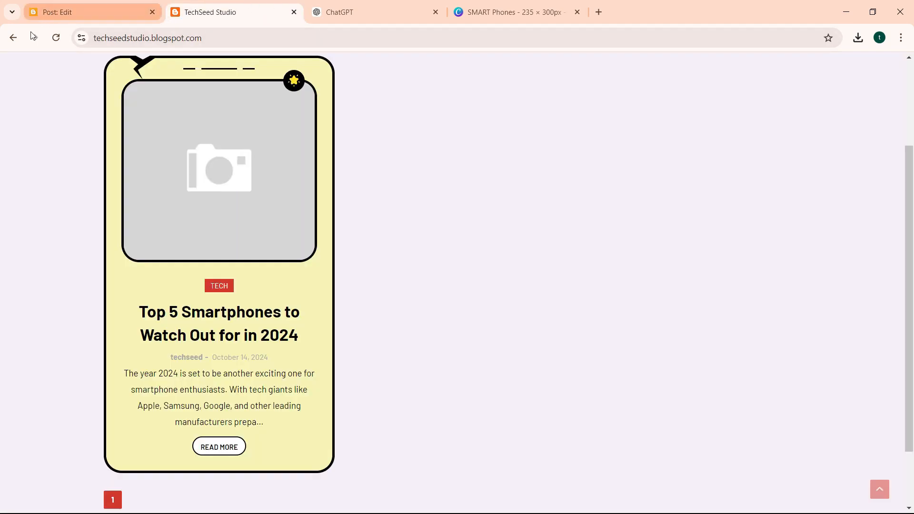
pyautogui.click(55, 38)
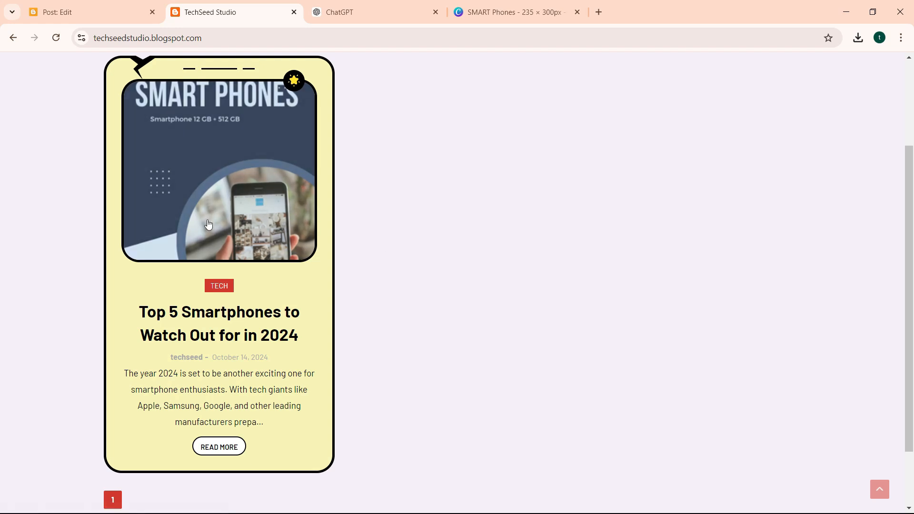
# Return to Blogger's posts list and look at the blog's statistics.
pyautogui.click(53, 10)
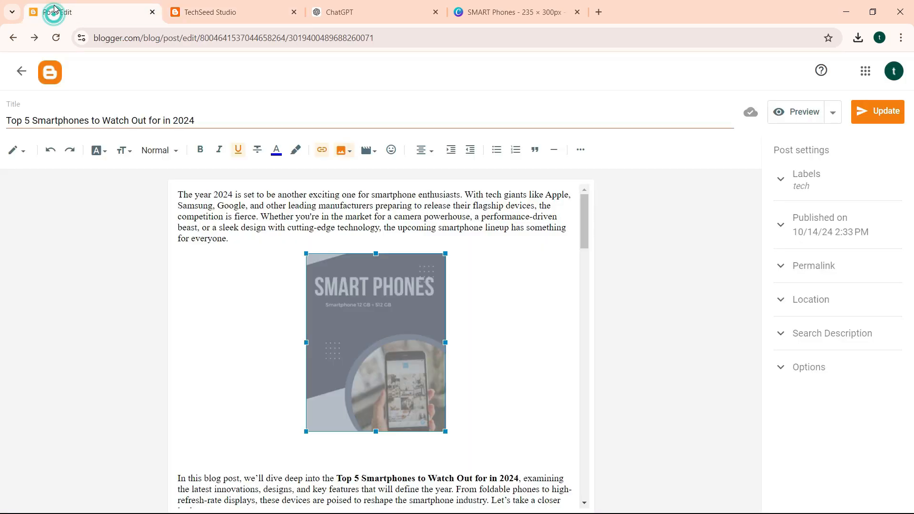
pyautogui.click(22, 71)
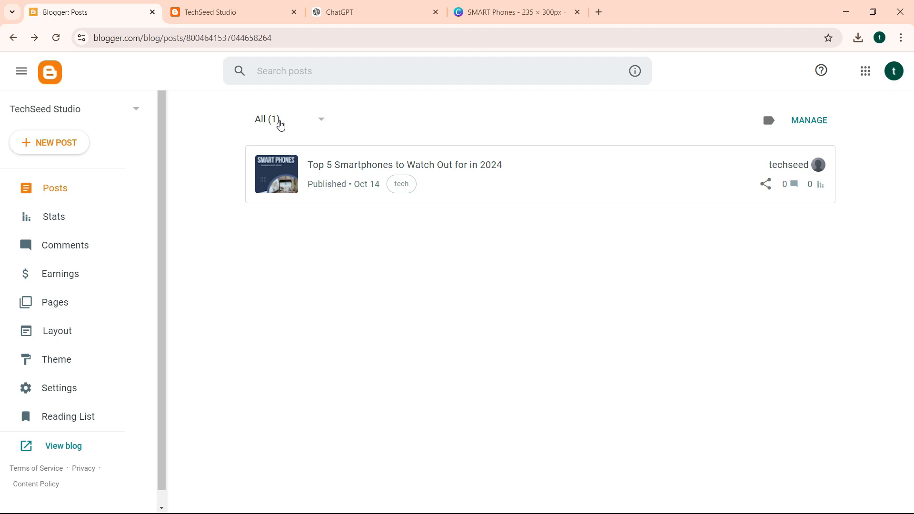
pyautogui.moveTo(767, 169)
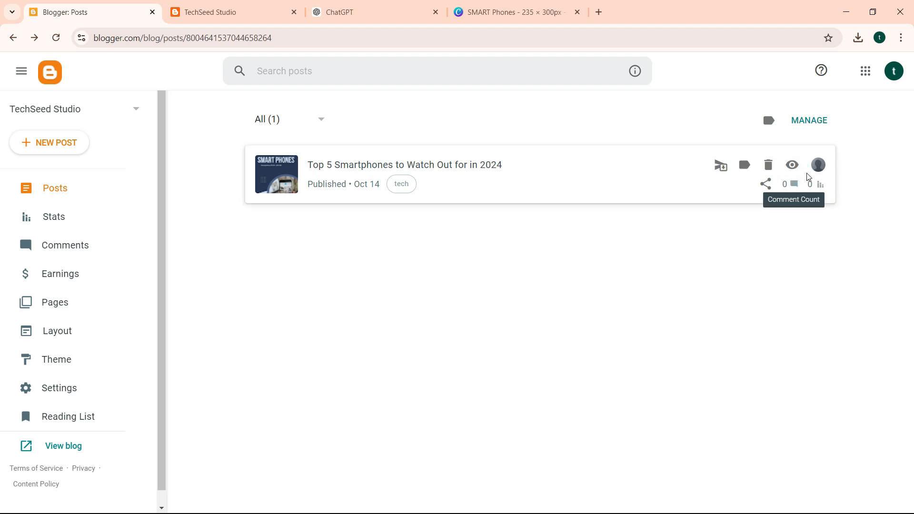
pyautogui.click(75, 220)
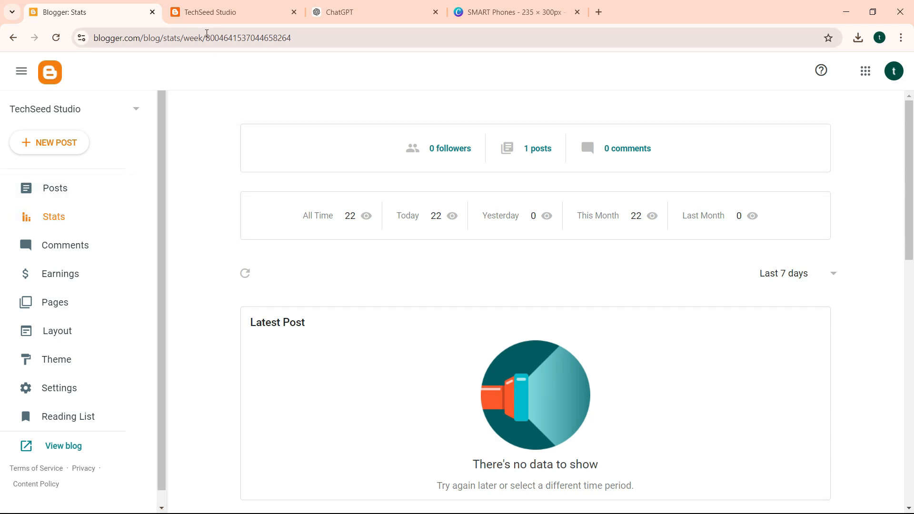
pyautogui.click(53, 200)
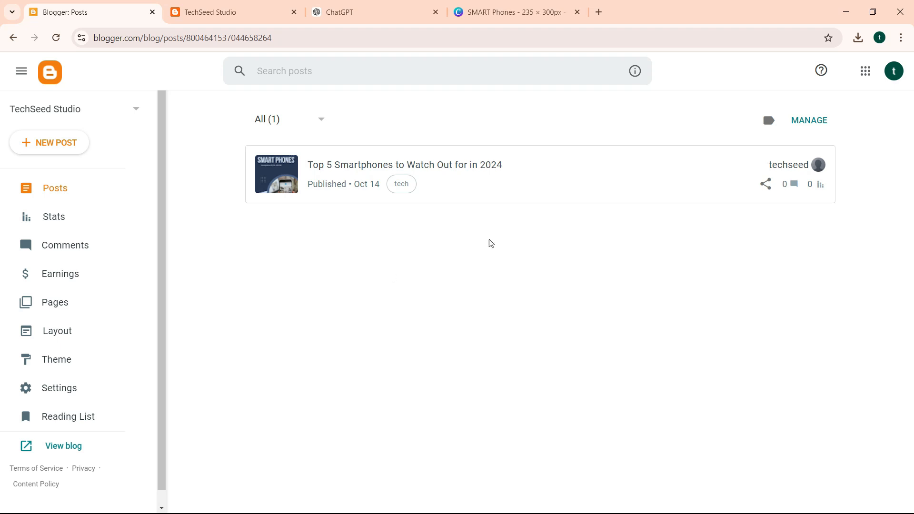
# Look at the post's share options and the blog's pages list, ending on the posts list.
pyautogui.click(766, 184)
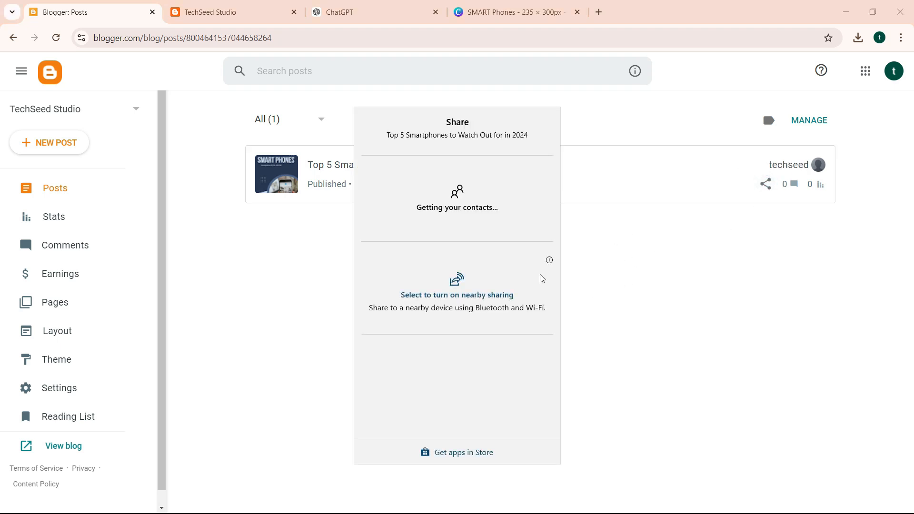
pyautogui.click(328, 292)
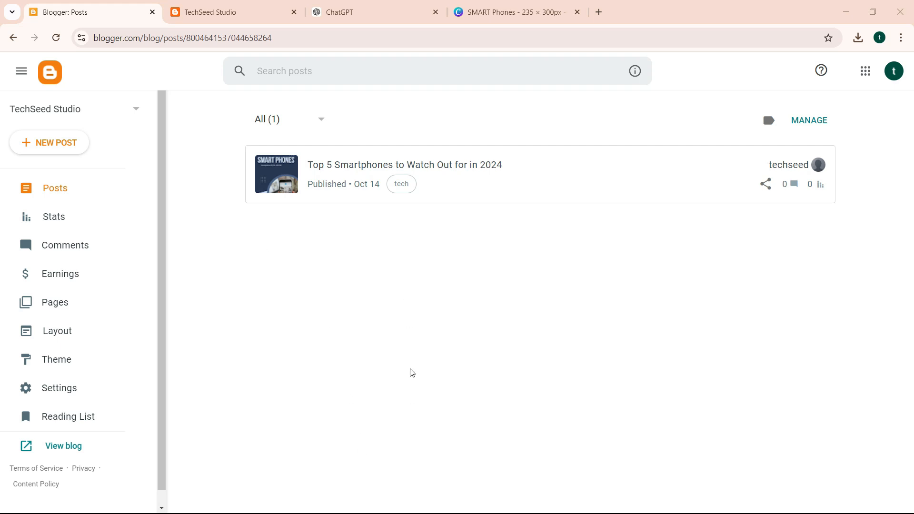
pyautogui.click(71, 300)
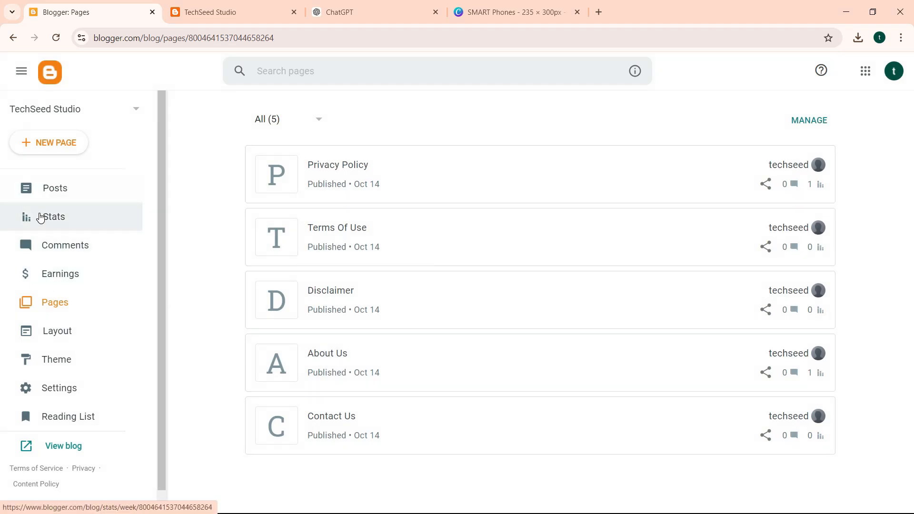
pyautogui.click(40, 217)
pyautogui.click(54, 195)
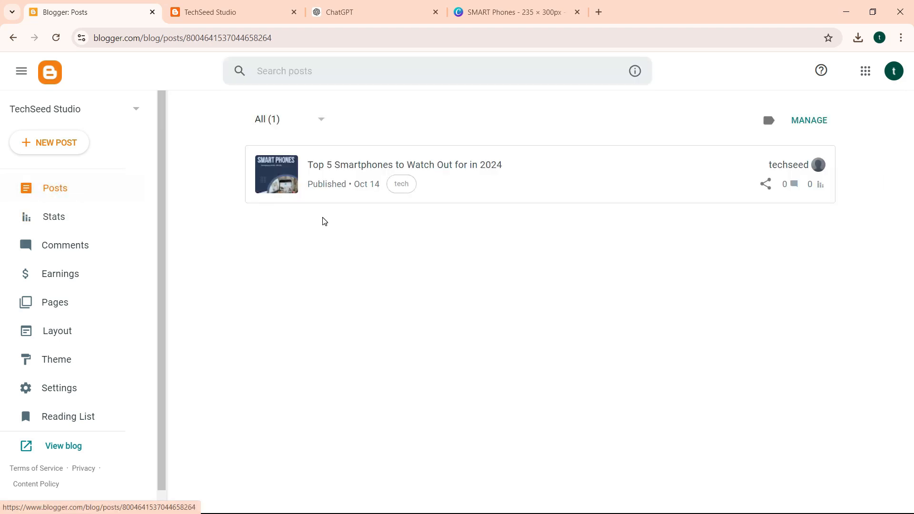
# View the published smartphone post, open its "tech" label page, and select that page's full address for copying.
pyautogui.click(792, 165)
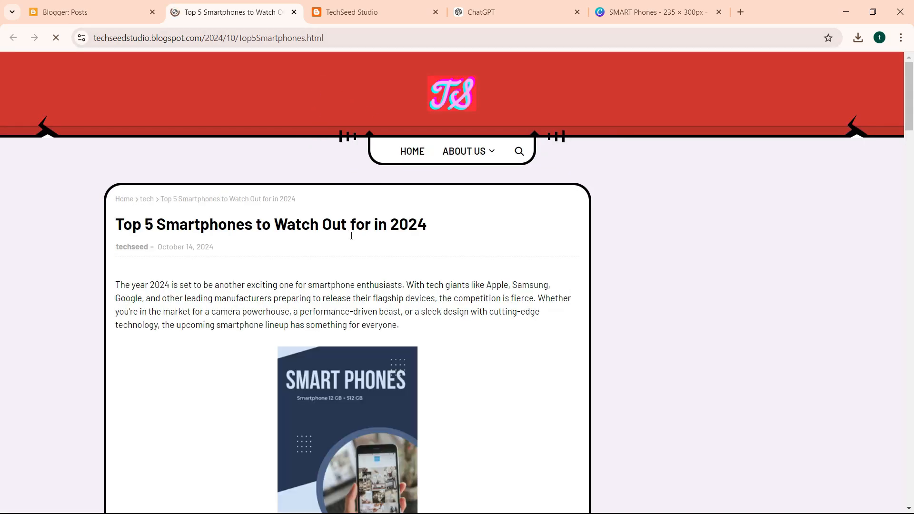
pyautogui.moveTo(912, 101); pyautogui.dragTo(912, 450)
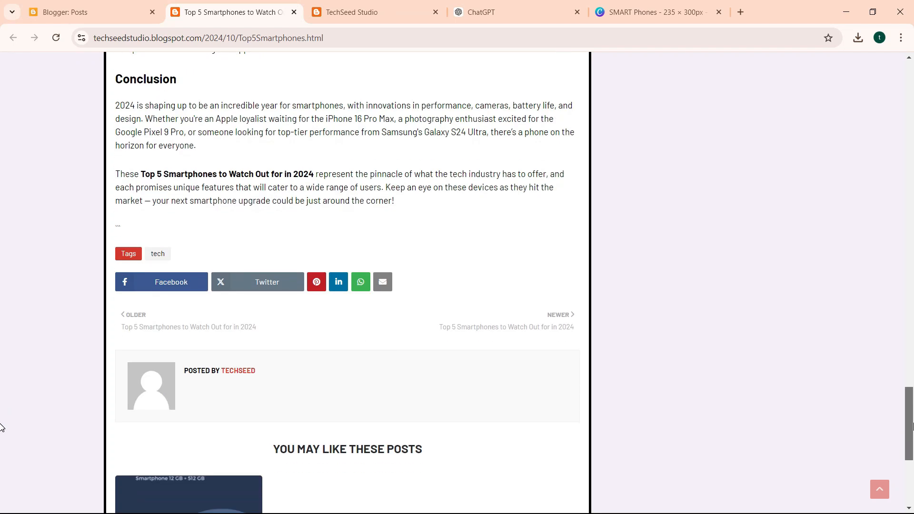
pyautogui.click(162, 256)
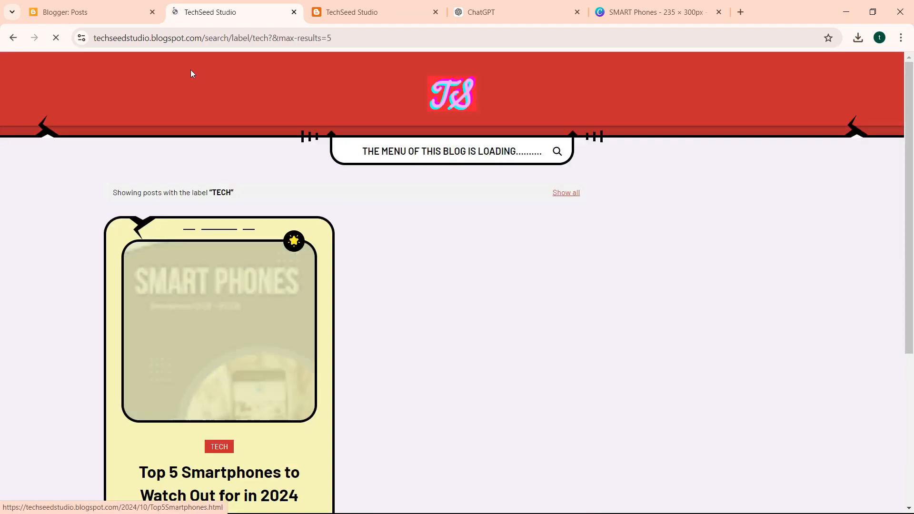
pyautogui.click(336, 38)
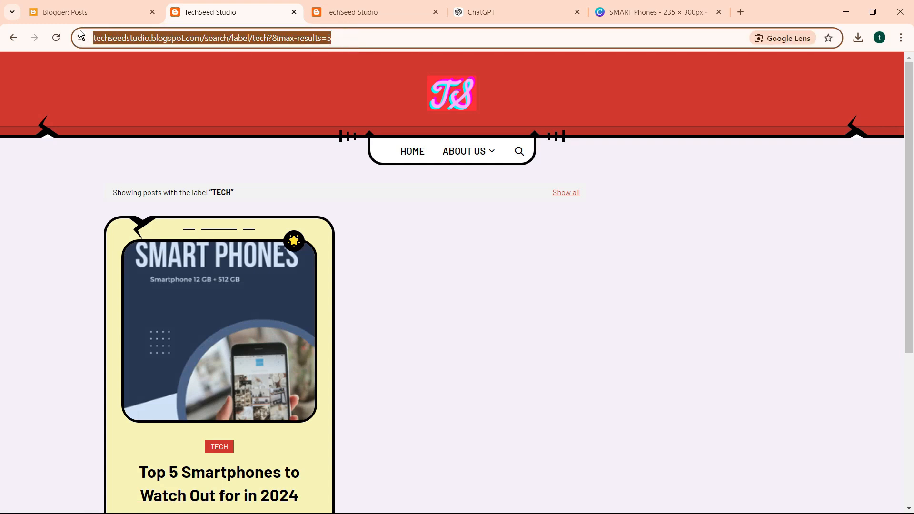
# In the blog's layout, add an item named SmartPhone with the URL # to the main menu's link list.
pyautogui.click(61, 11)
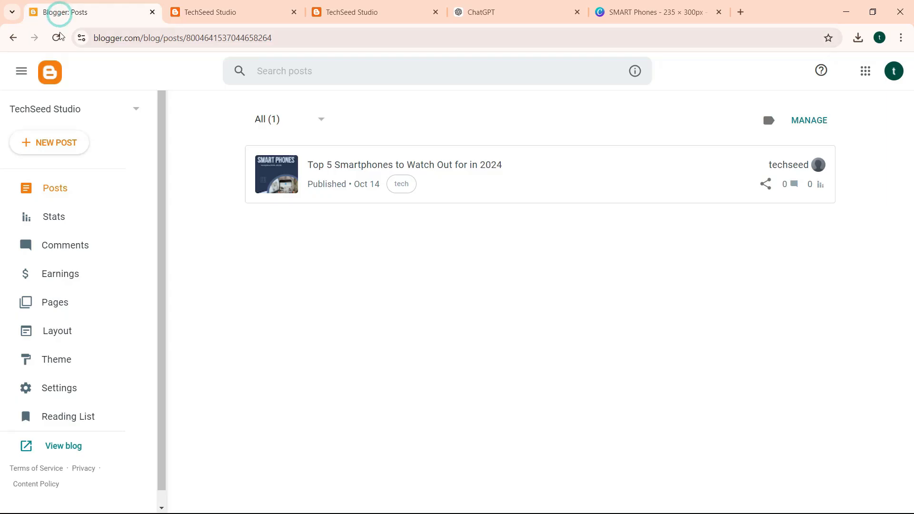
pyautogui.click(51, 327)
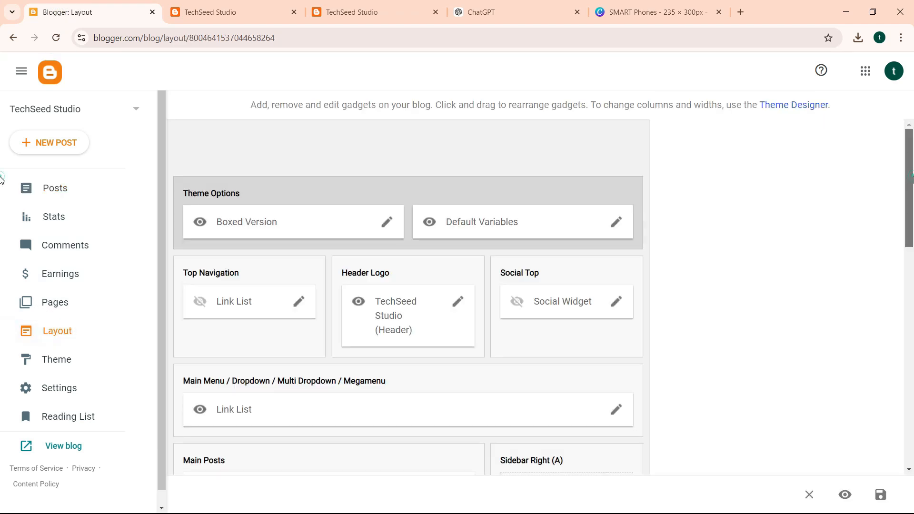
pyautogui.scroll(-2, 704, 266)
pyautogui.click(616, 302)
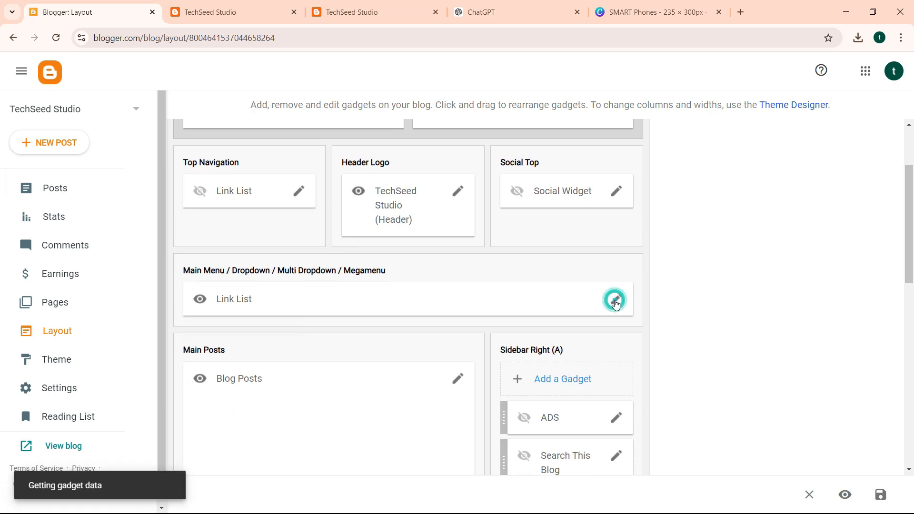
pyautogui.moveTo(606, 181); pyautogui.dragTo(614, 376)
pyautogui.click(562, 406)
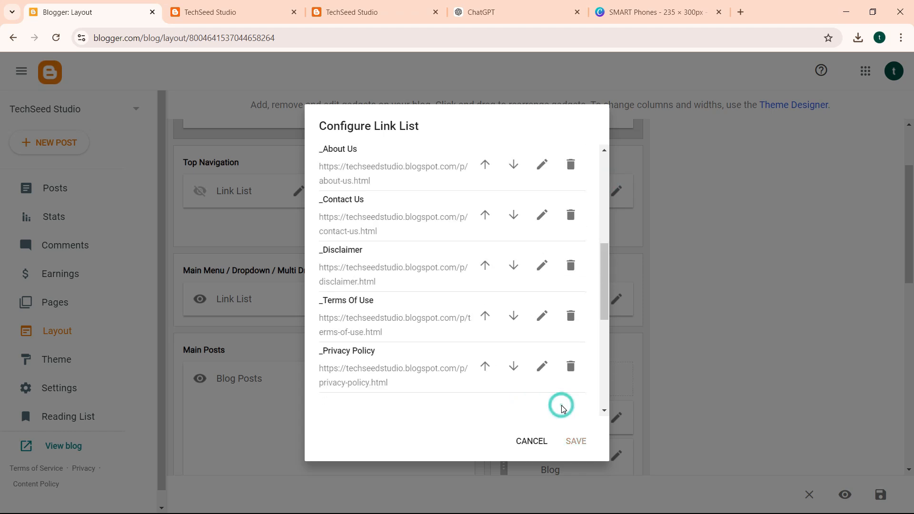
pyautogui.scroll(-3, 601, 354)
pyautogui.click(357, 256)
pyautogui.write('SmartPhone')
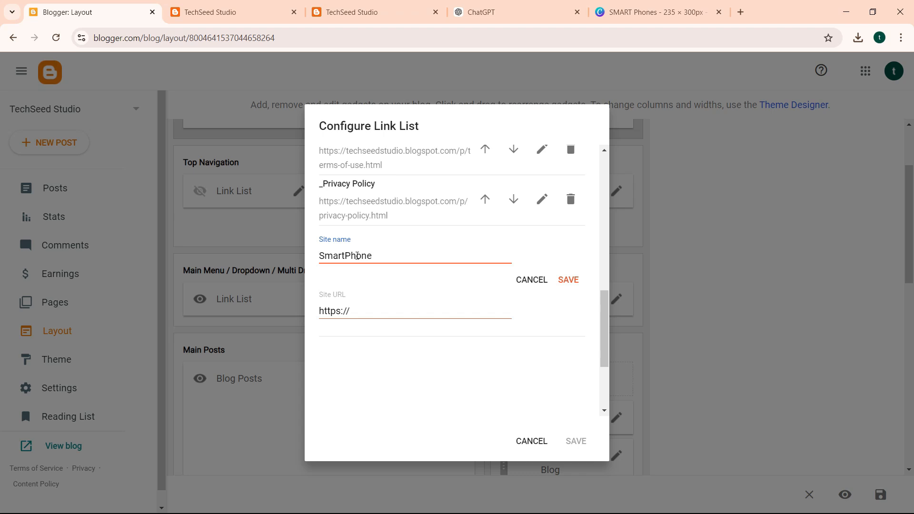
pyautogui.click(361, 311)
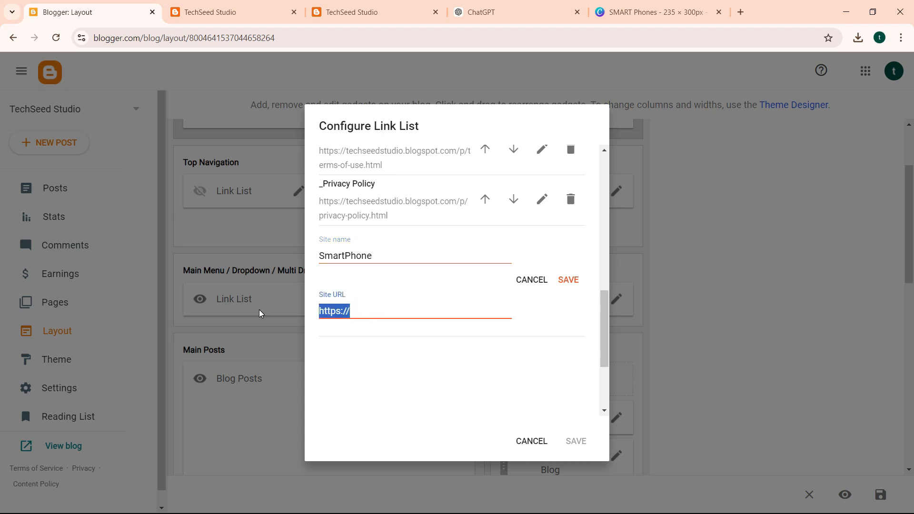
pyautogui.write('#')
pyautogui.click(566, 280)
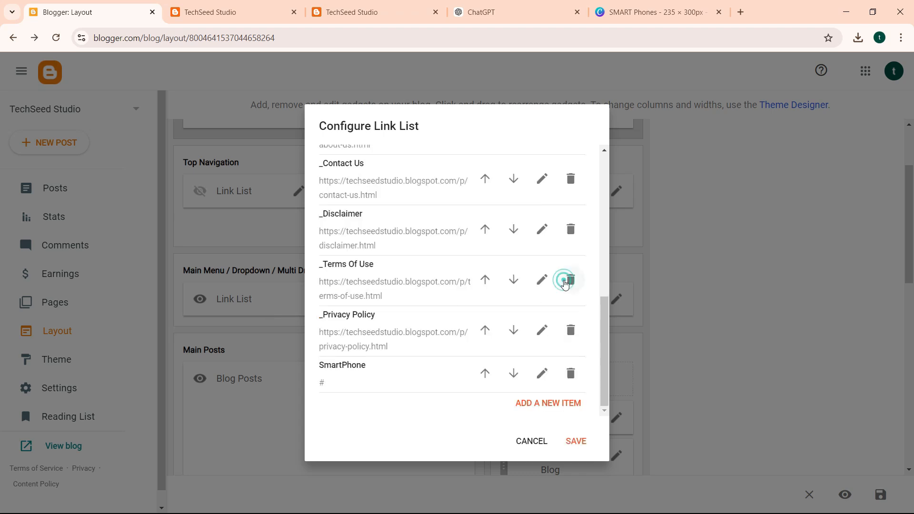
# Add a SmartPhones item to the link list using the copied "tech" label address, with its ending changed to max-results=8.
pyautogui.moveTo(606, 348); pyautogui.dragTo(599, 373)
pyautogui.click(552, 406)
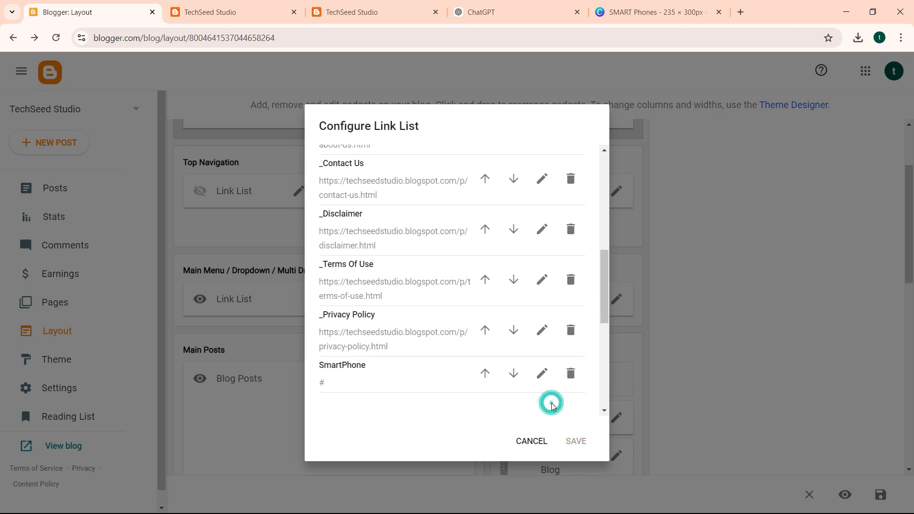
pyautogui.click(359, 299)
pyautogui.write('SmartPhones')
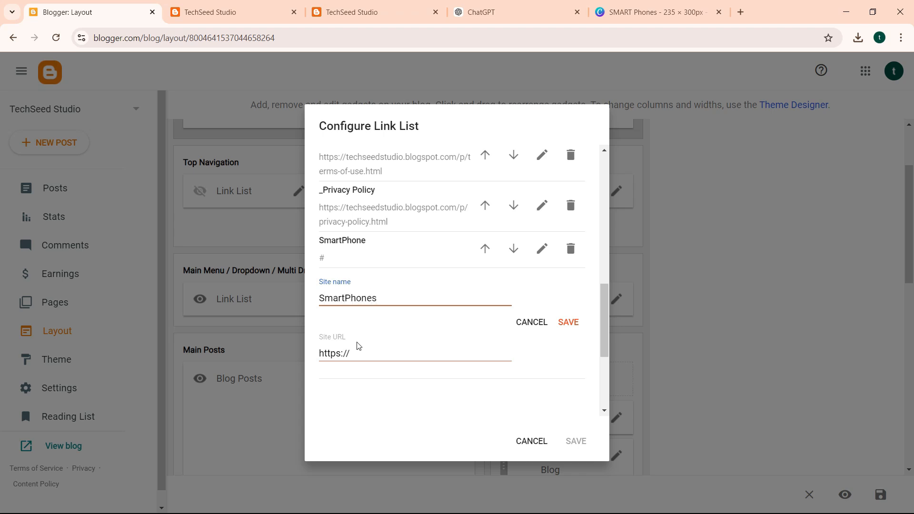
pyautogui.moveTo(358, 345); pyautogui.dragTo(305, 353)
pyautogui.hotkey('ctrl', 'v')
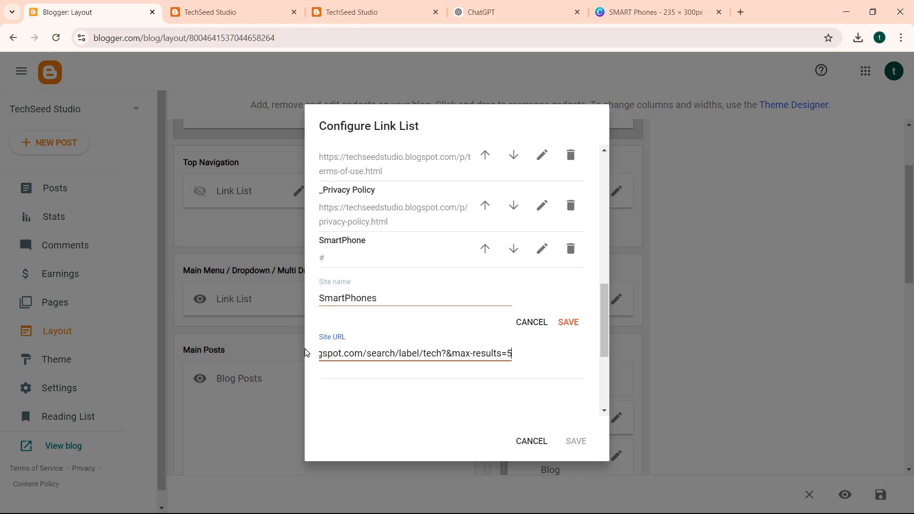
pyautogui.press('BackSpace')
pyautogui.write('8')
pyautogui.click(573, 330)
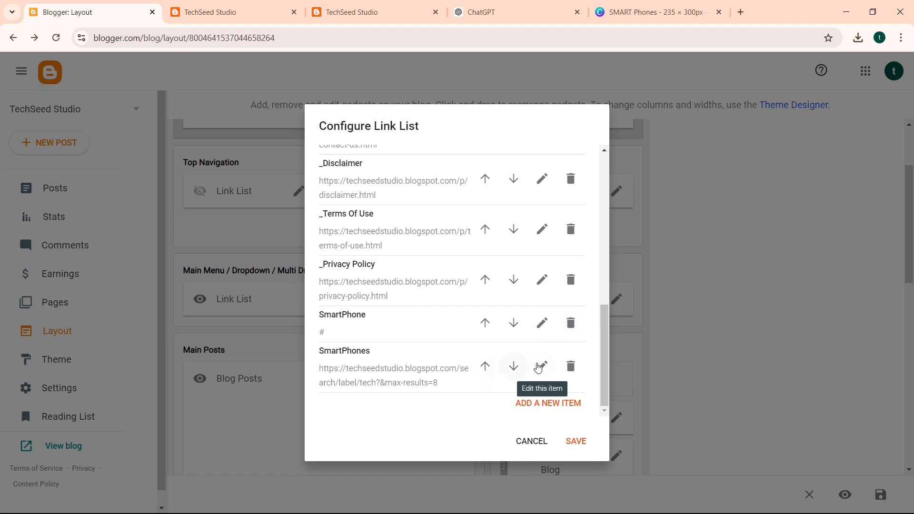
# Rename the SmartPhones item to _SmartPhones to make it a submenu entry, and save the main menu's link list.
pyautogui.click(541, 365)
pyautogui.click(322, 369)
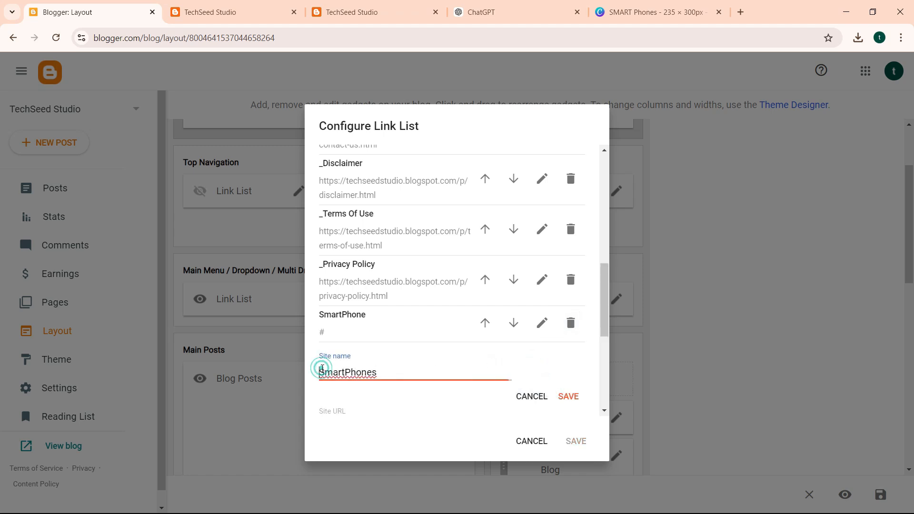
pyautogui.write('_')
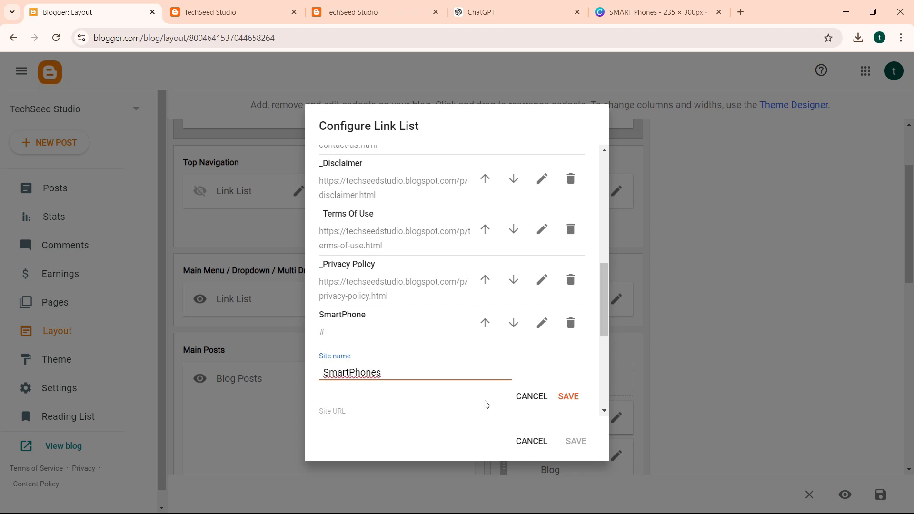
pyautogui.click(560, 398)
pyautogui.click(578, 442)
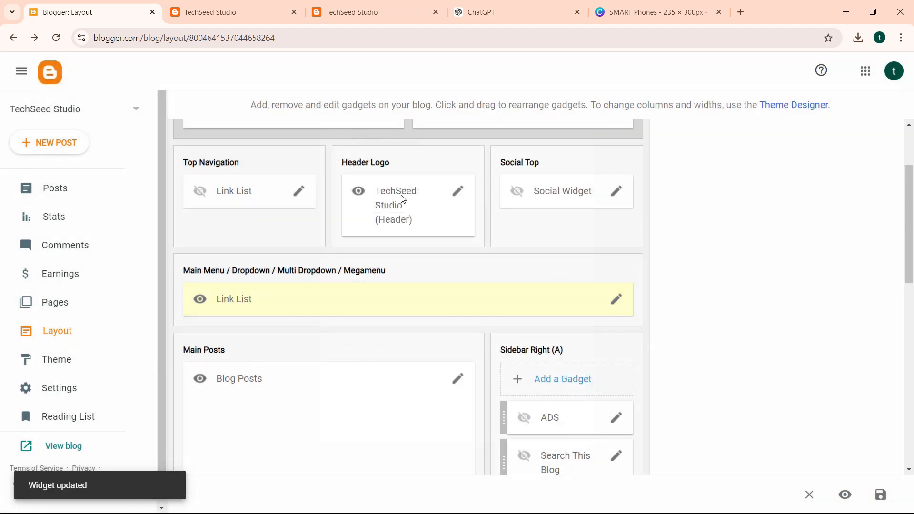
# Close the label page, reload the blog's homepage and check the About Us and SmartPhone dropdowns in the menu.
pyautogui.click(248, 13)
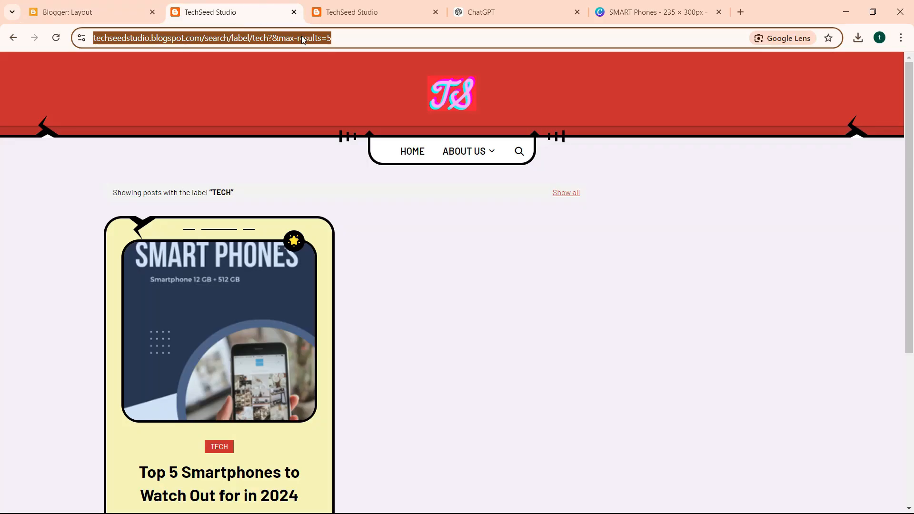
pyautogui.click(294, 13)
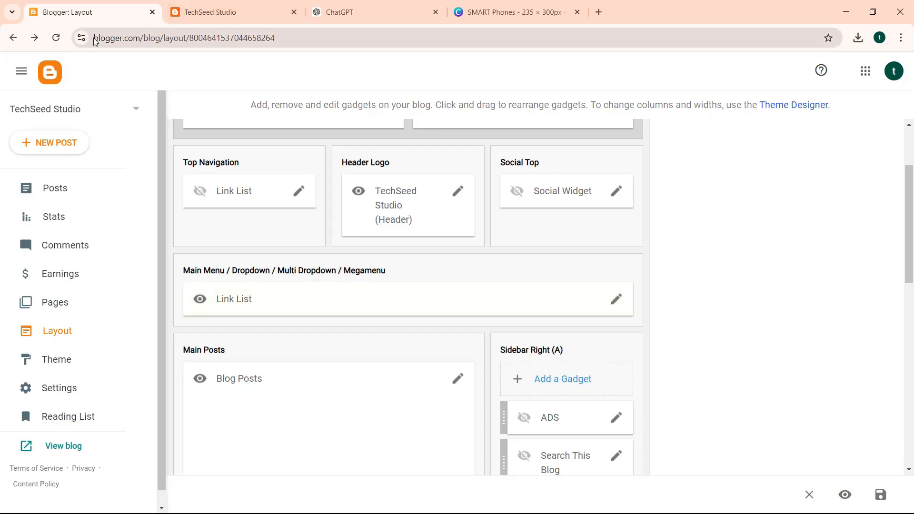
pyautogui.click(190, 14)
pyautogui.click(56, 37)
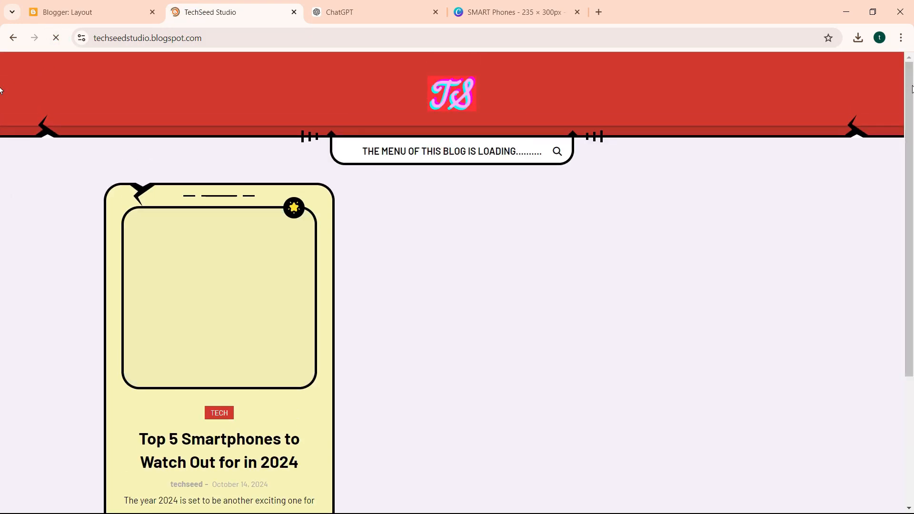
pyautogui.moveTo(501, 153)
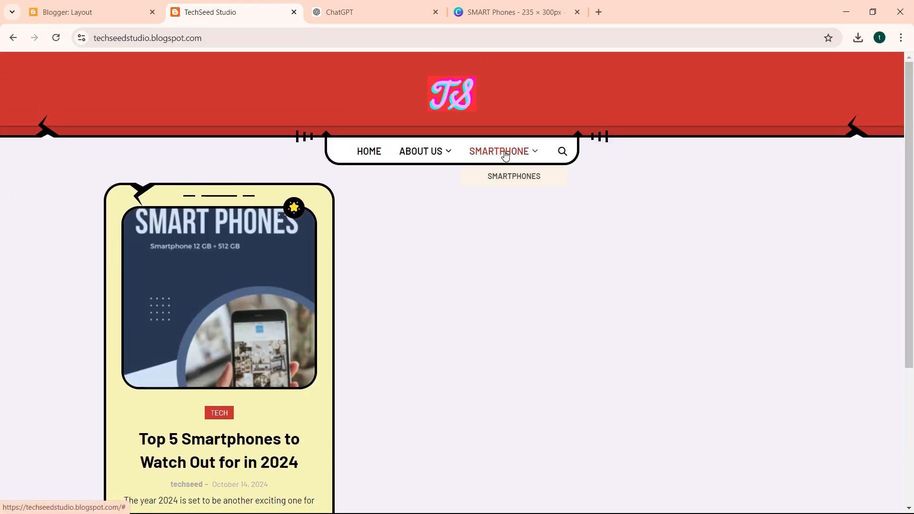
pyautogui.moveTo(436, 154)
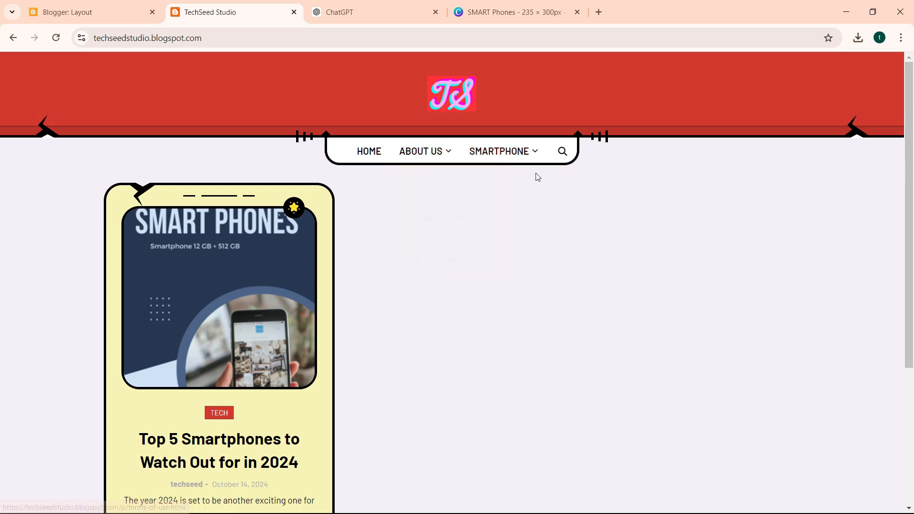
pyautogui.moveTo(535, 158)
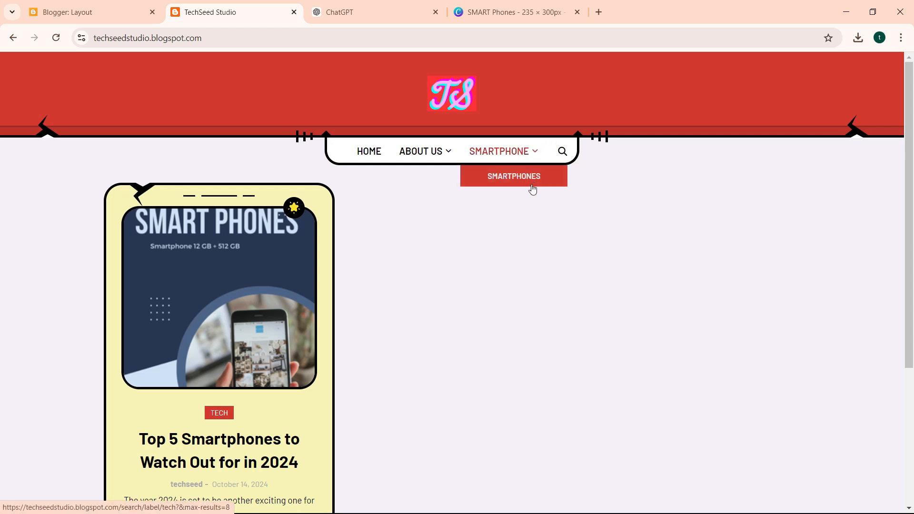
# Review the SmartPhone entries in the main menu's link list and the homepage's post card, leaving the list without saving.
pyautogui.click(126, 11)
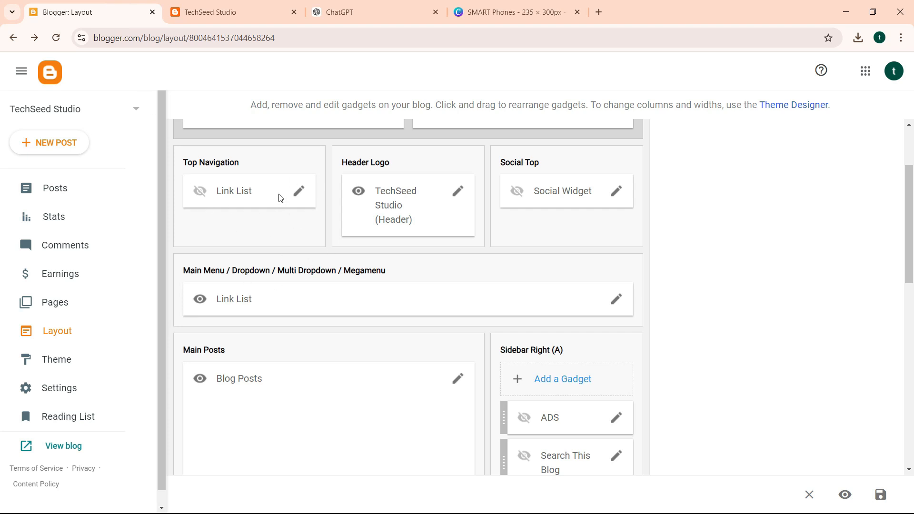
pyautogui.click(618, 300)
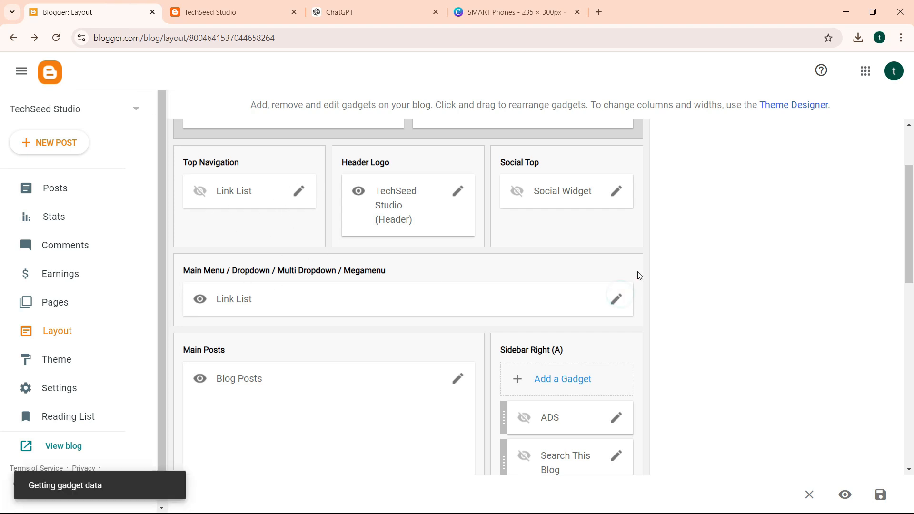
pyautogui.scroll(-10, 595, 162)
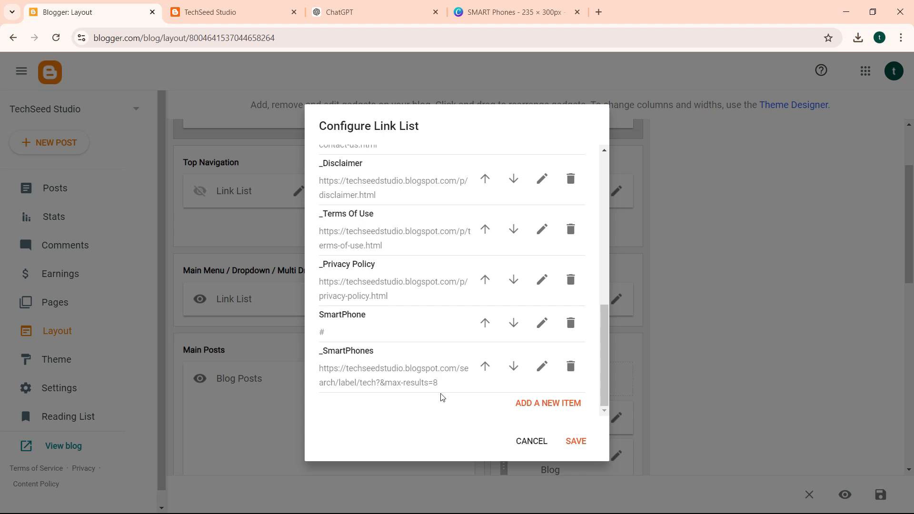
pyautogui.click(240, 14)
pyautogui.scroll(-4, 1, 200)
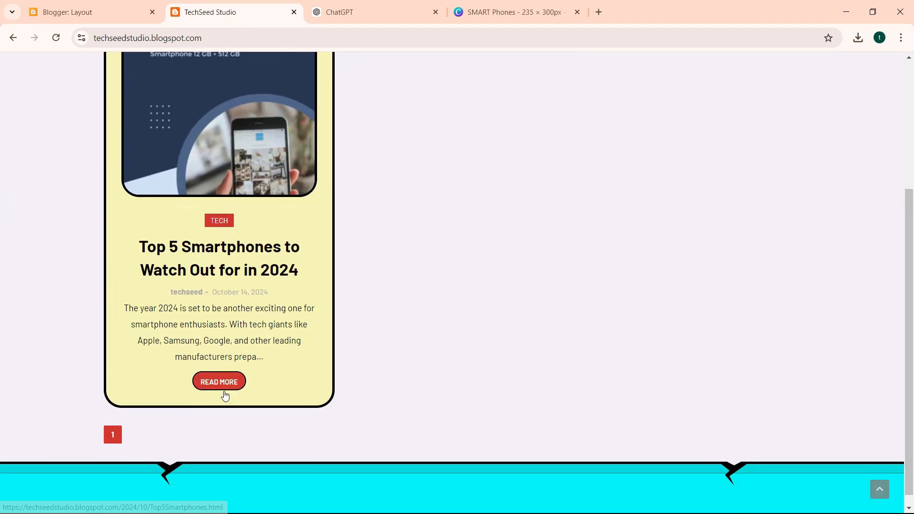
pyautogui.click(119, 13)
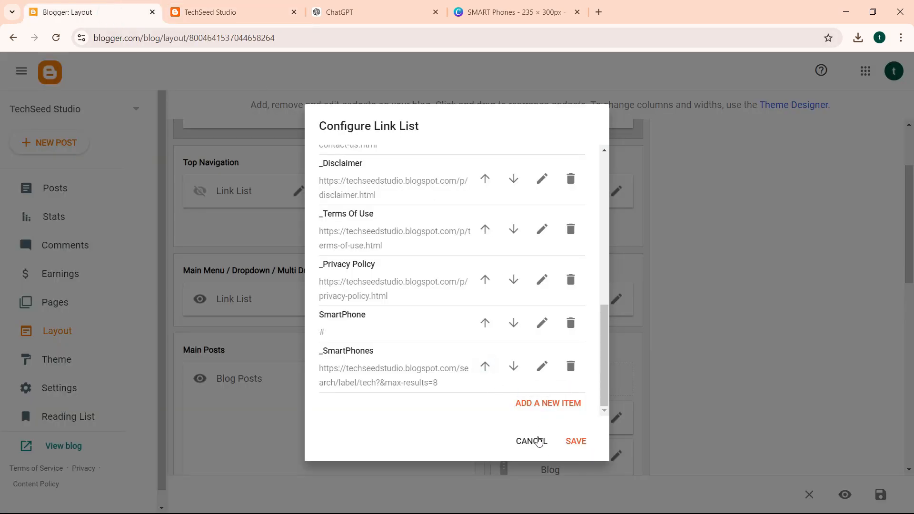
pyautogui.click(531, 441)
# Return to the blog's homepage and examine the submenu under SmartPhone once more.
pyautogui.click(240, 14)
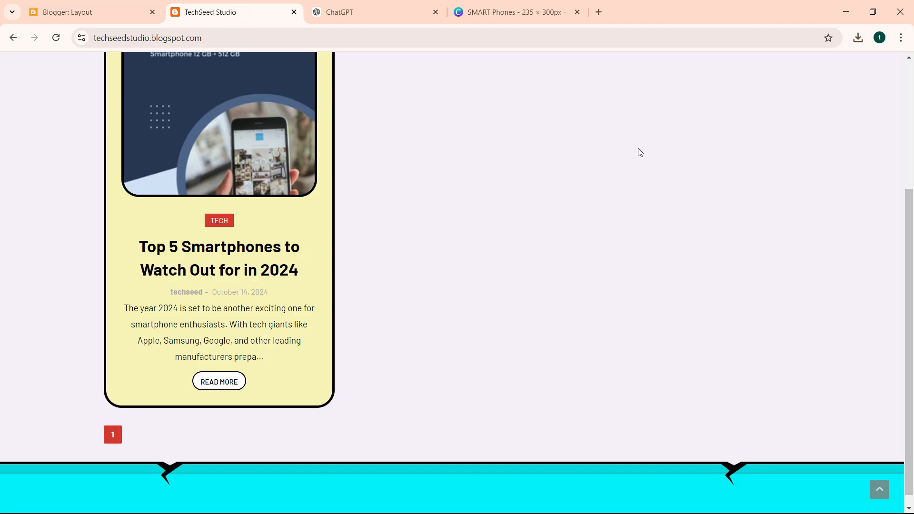
pyautogui.moveTo(909, 276); pyautogui.dragTo(879, 104)
pyautogui.moveTo(533, 145)
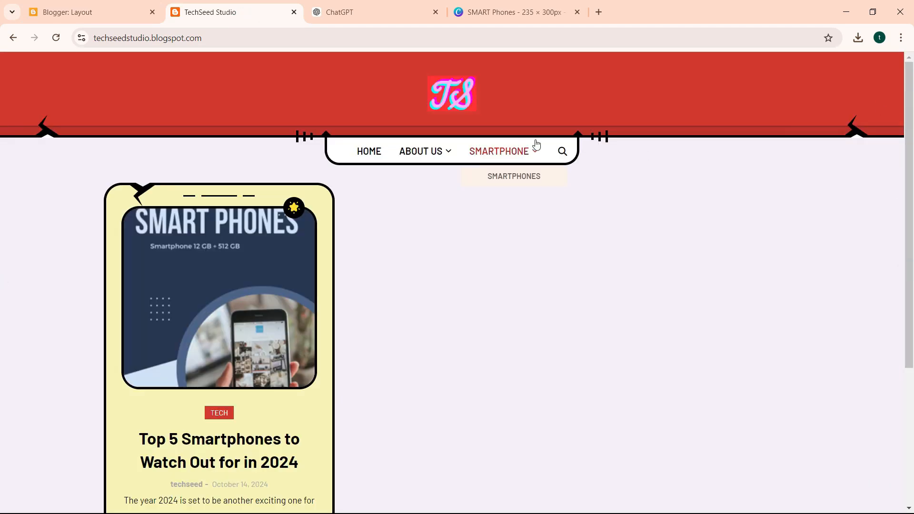